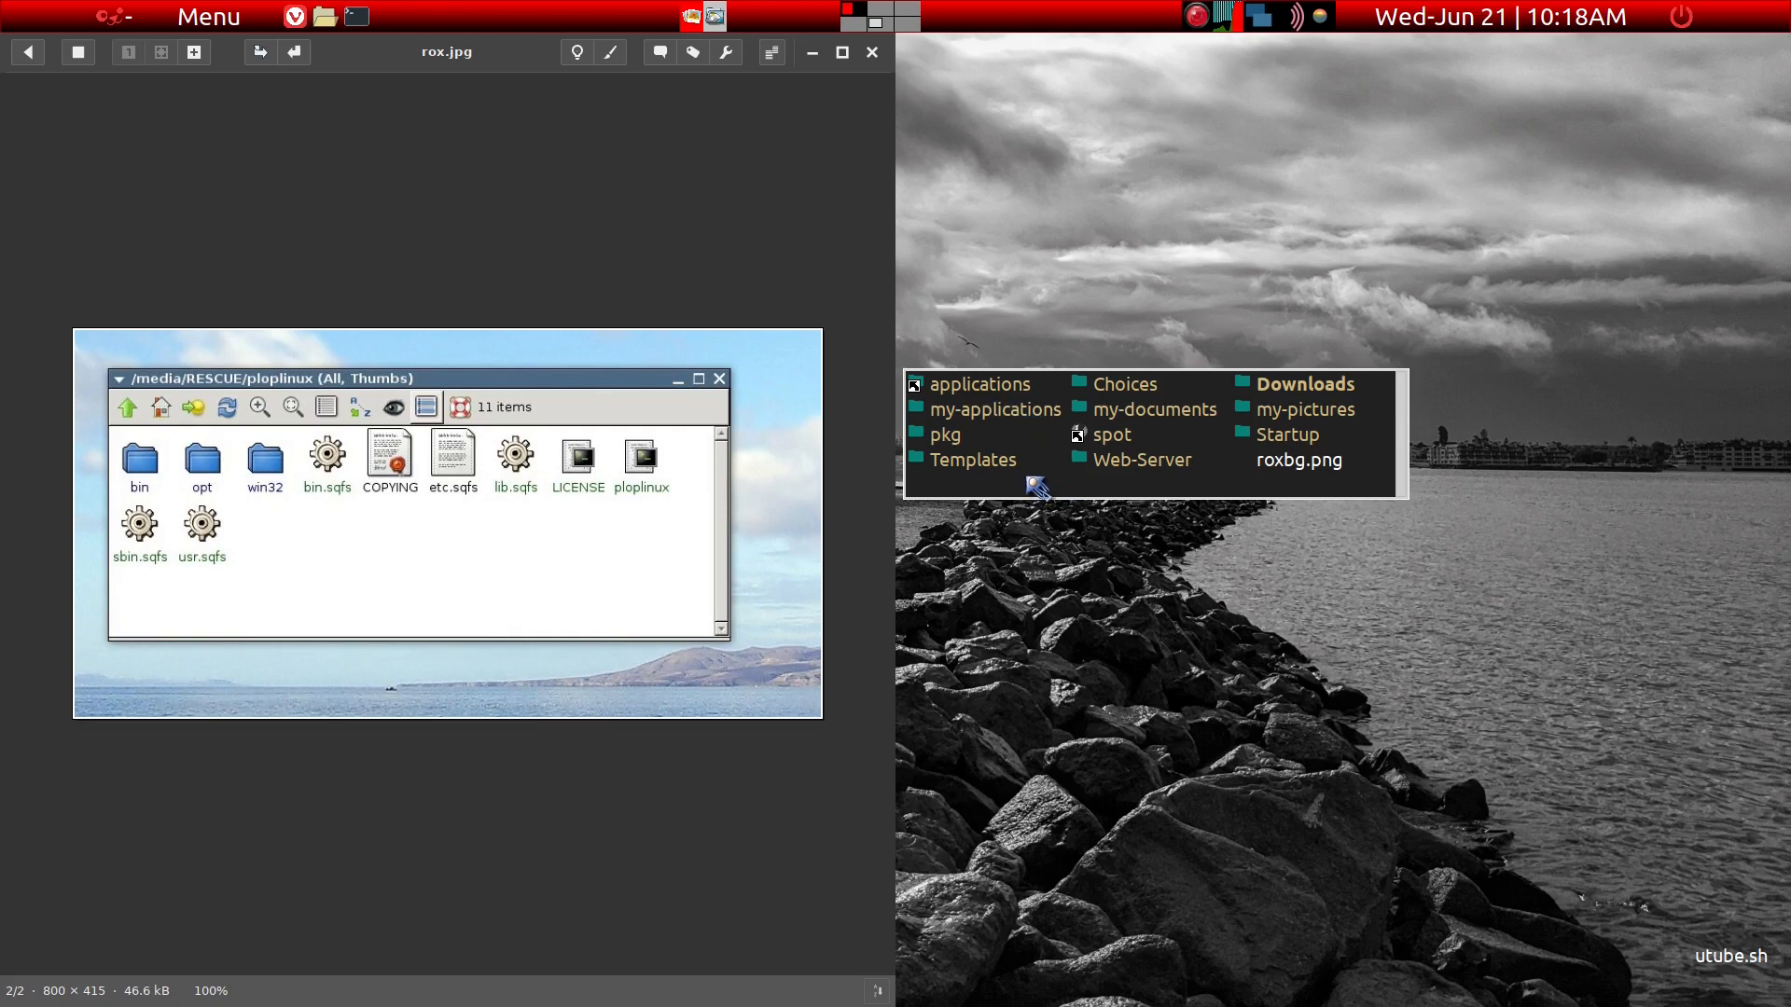
Cycle the home folder's file manager window through maximized, restored, right-half, left-half and maximized layouts.
left_click(1035, 486)
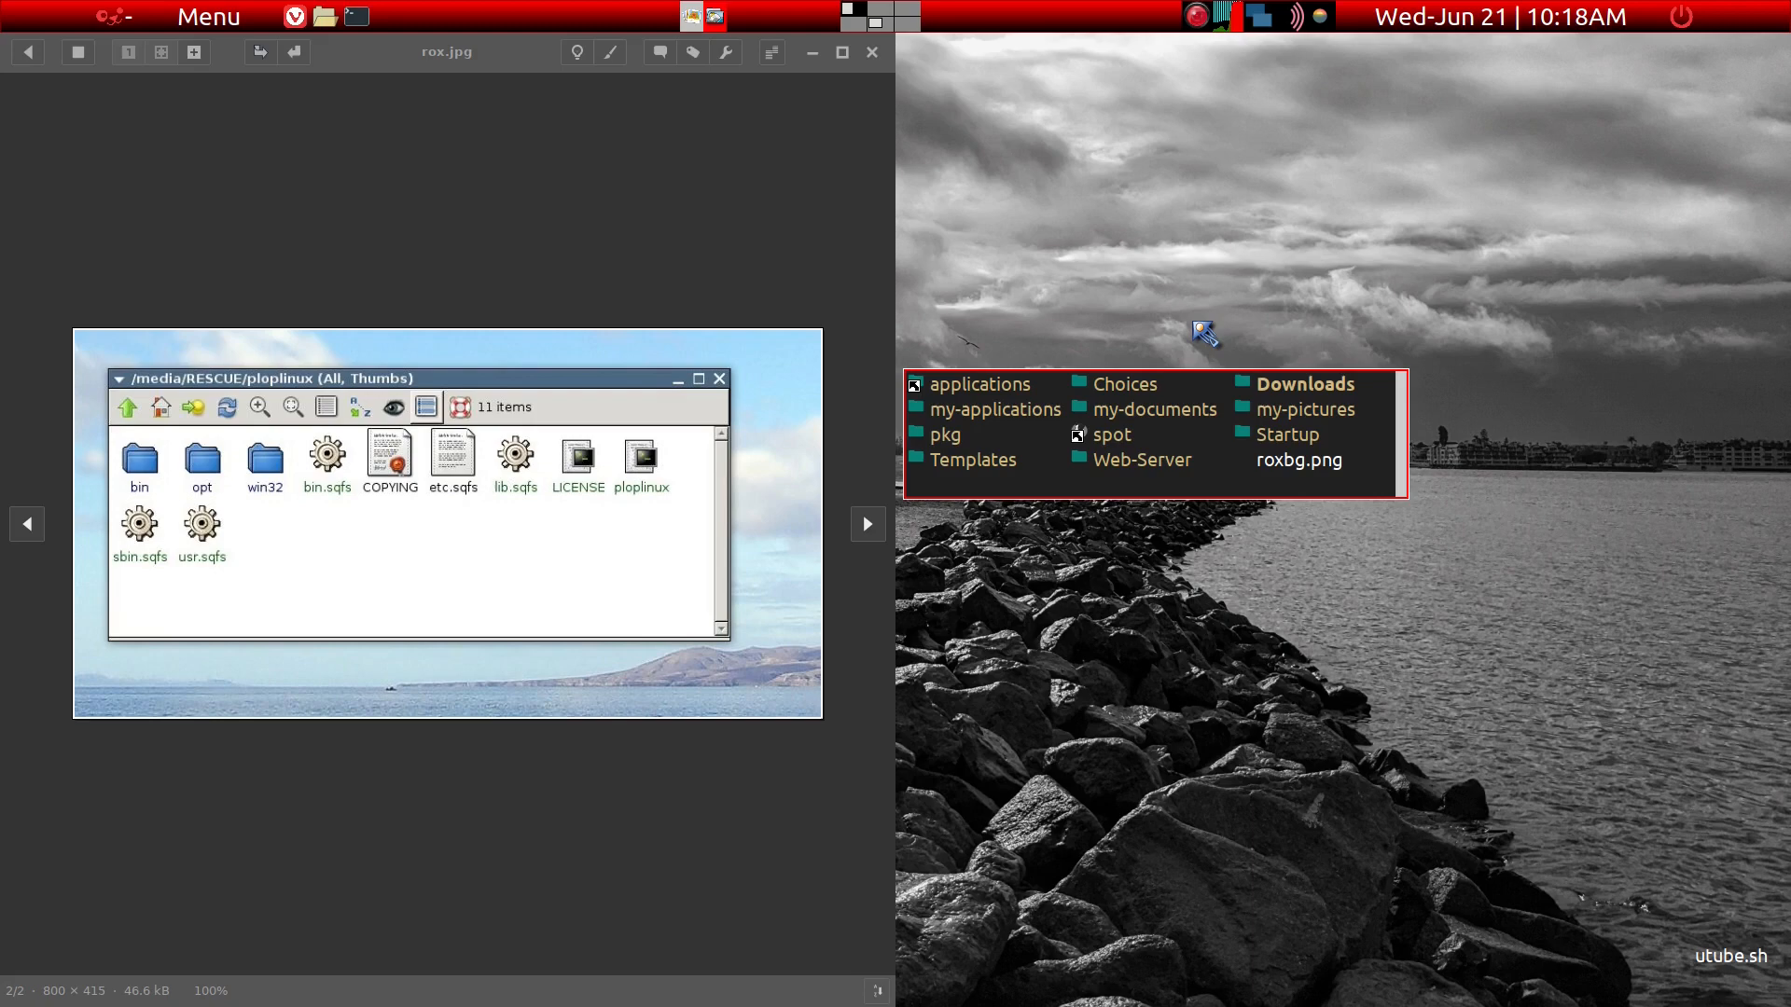
key("super+Up")
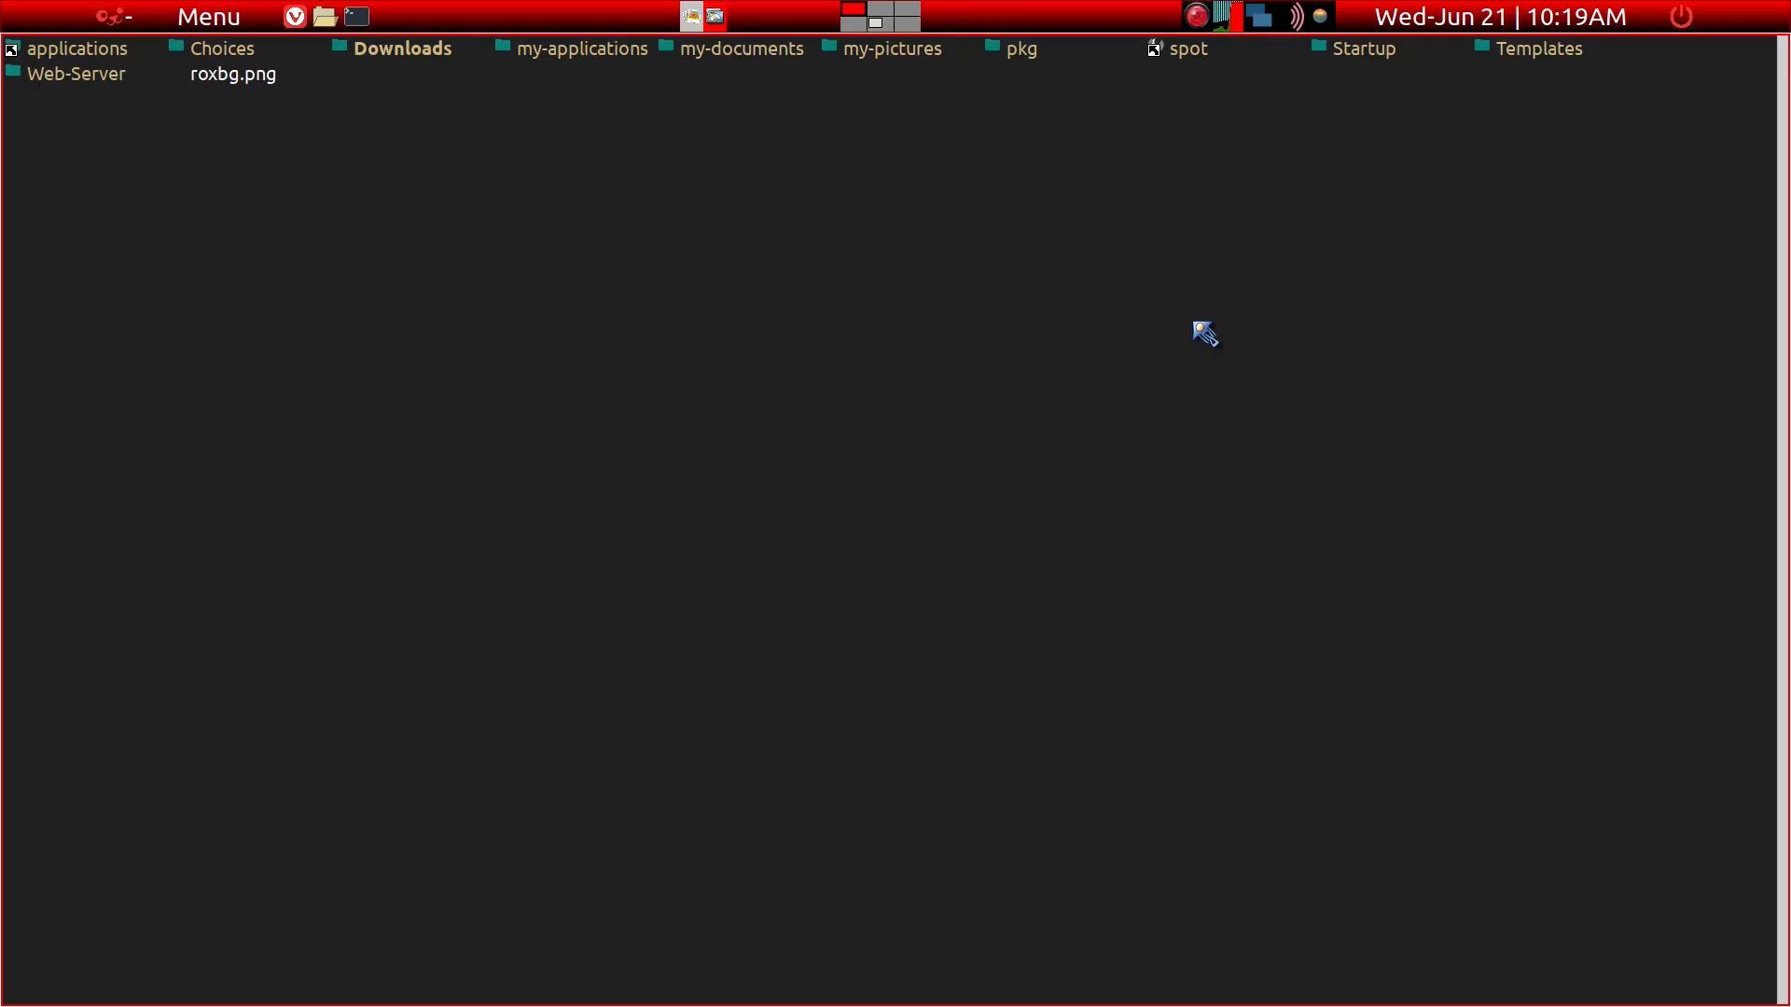
key("super+Down")
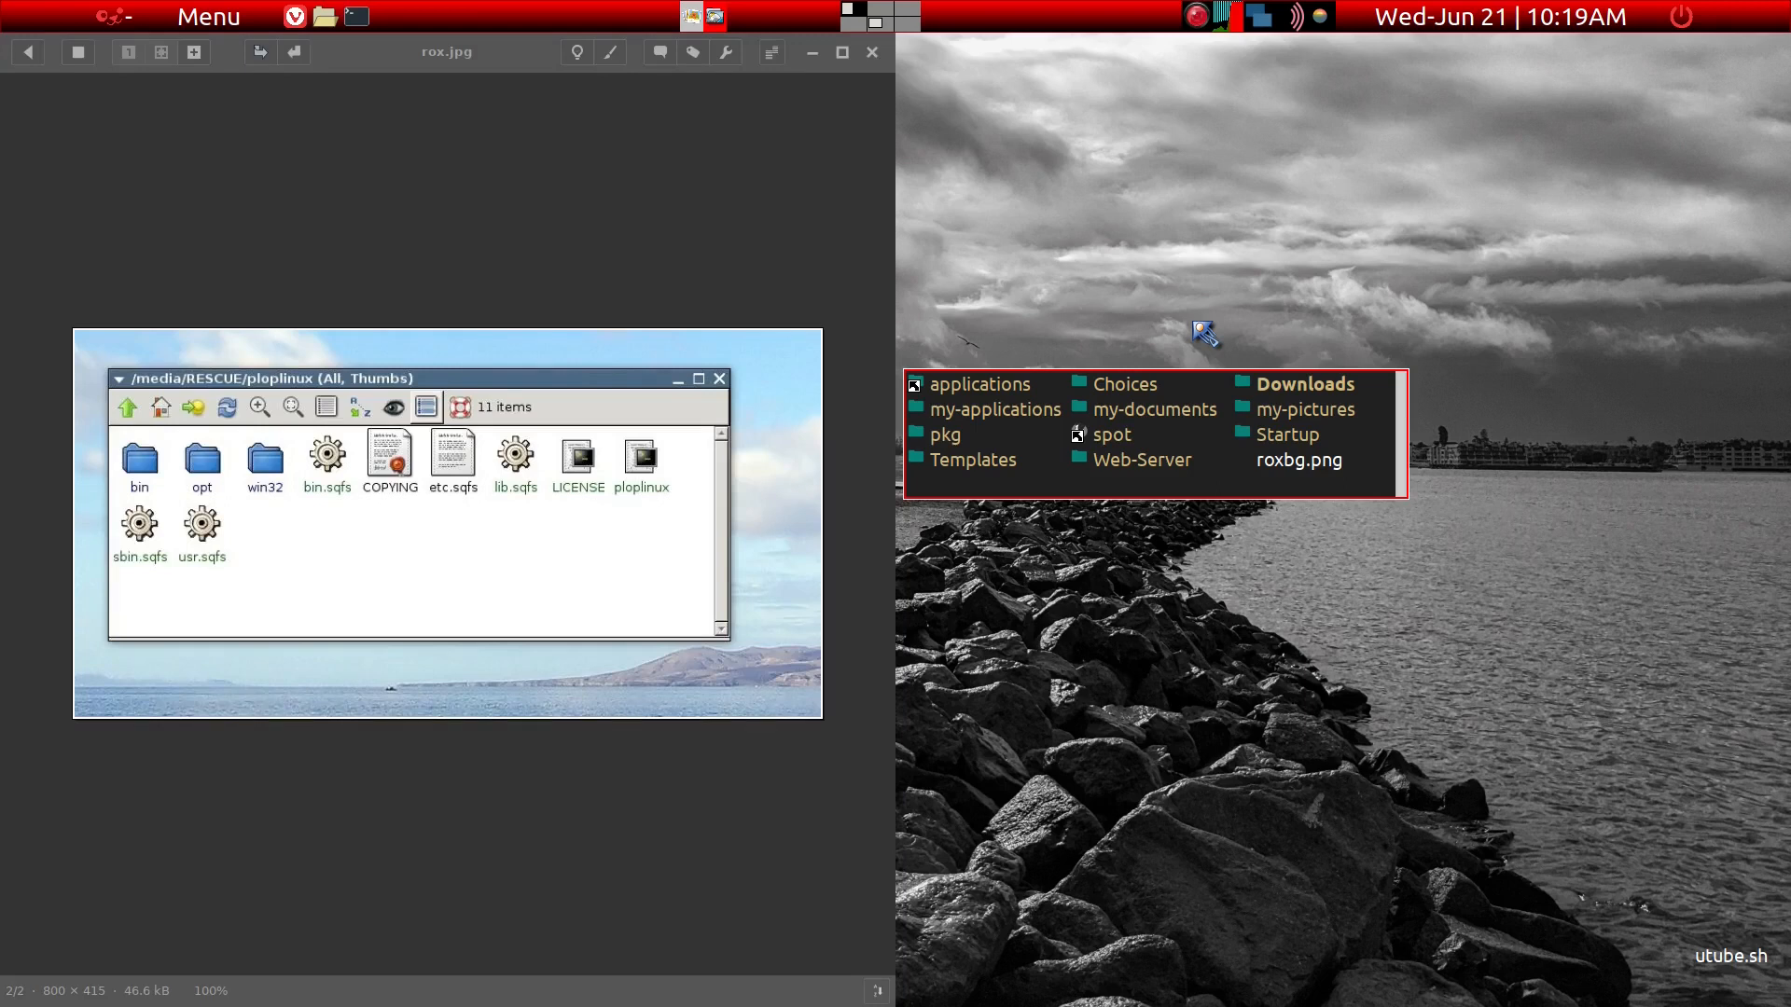
key("super+Right")
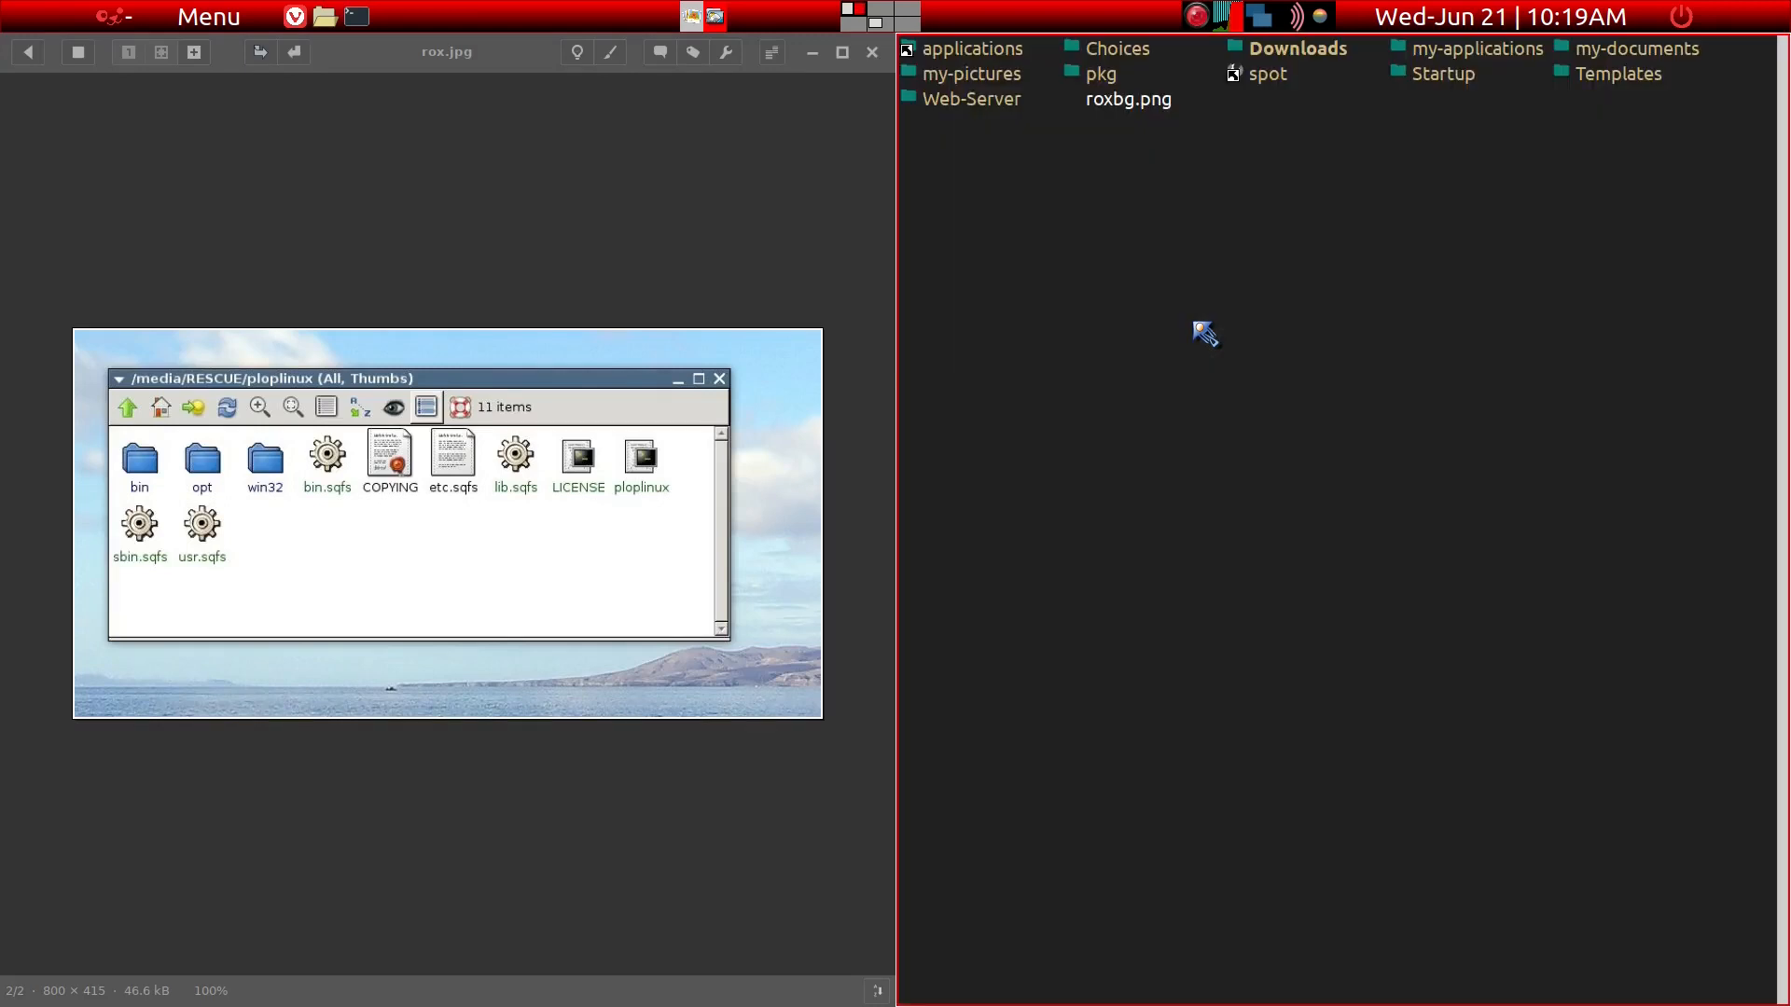
key("super+Left")
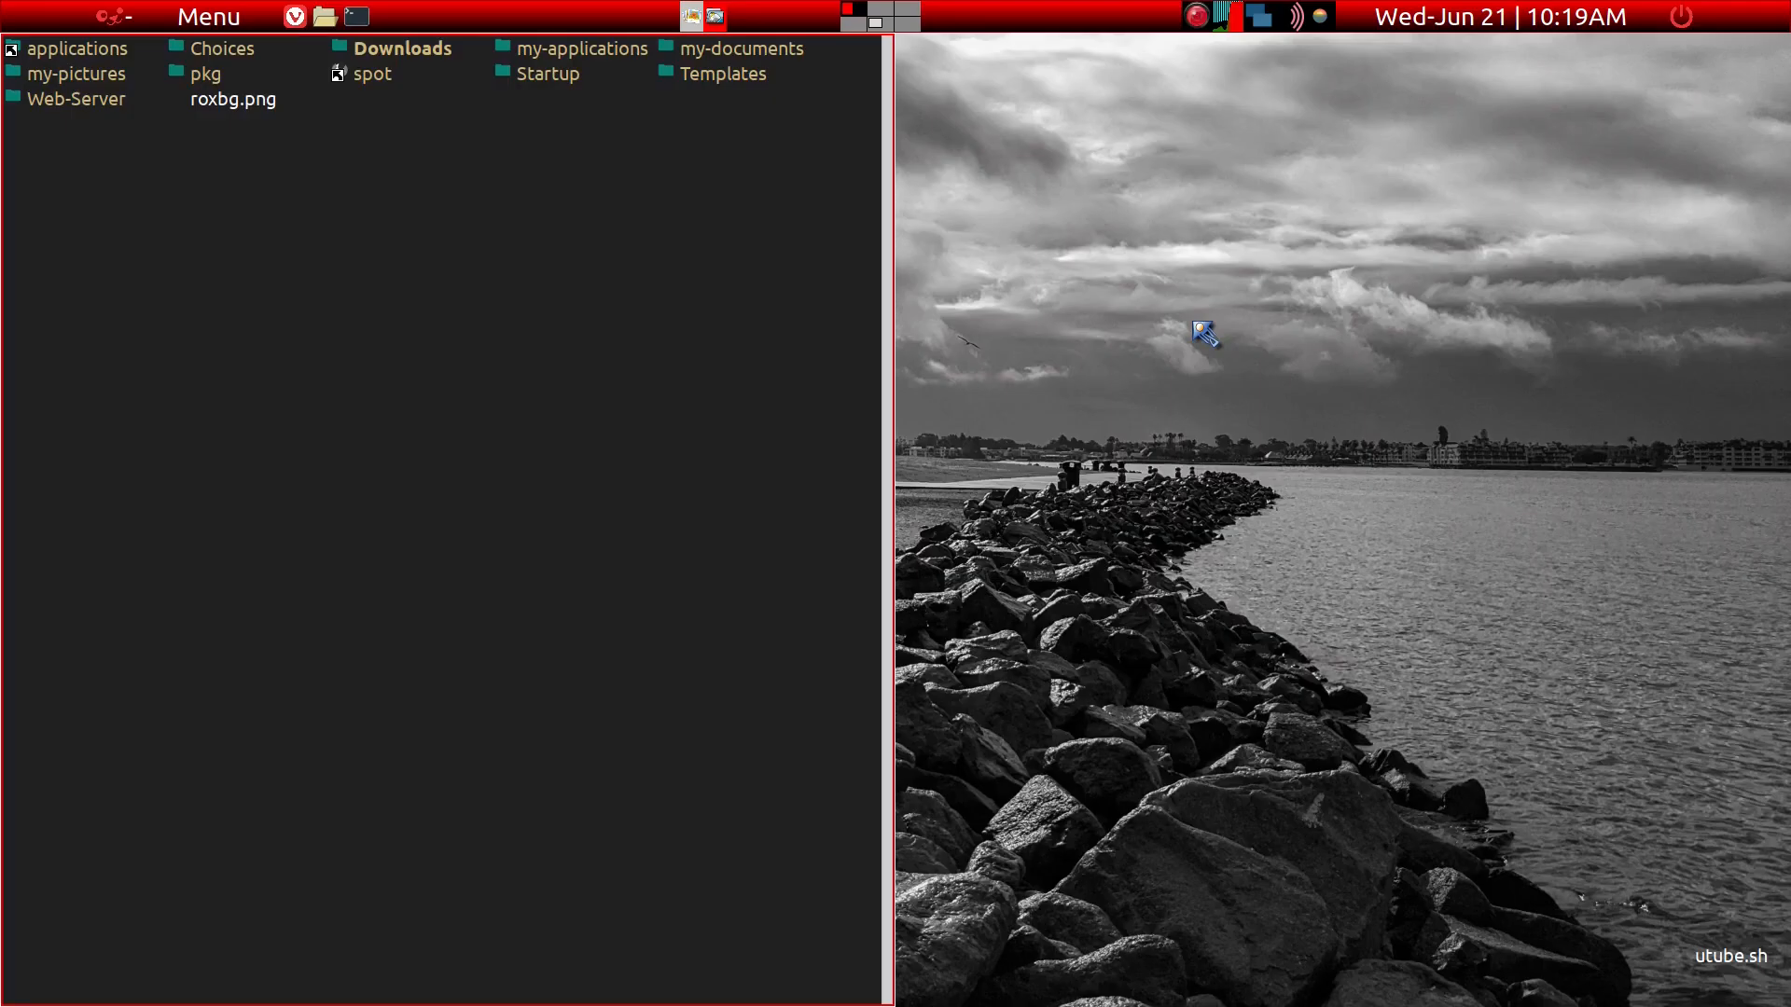
key("super+Up")
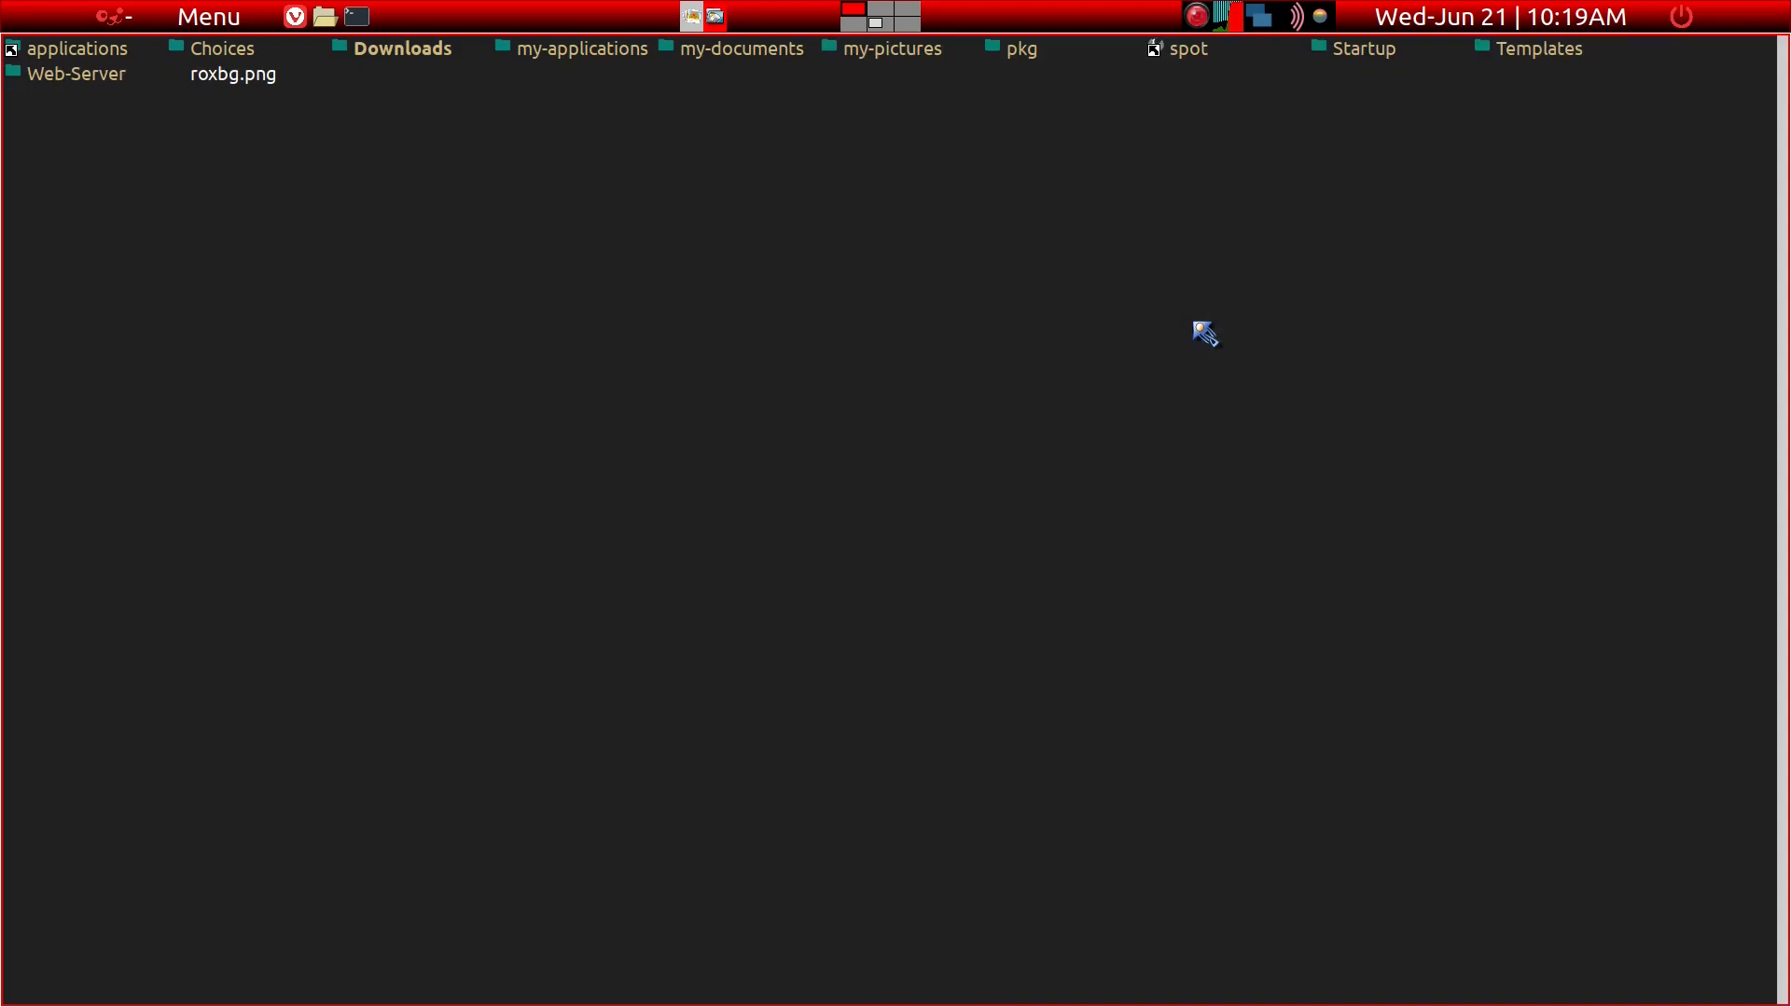
Minimize the maximized file manager window and bring it back, returning it to its small floating size.
key("super+d")
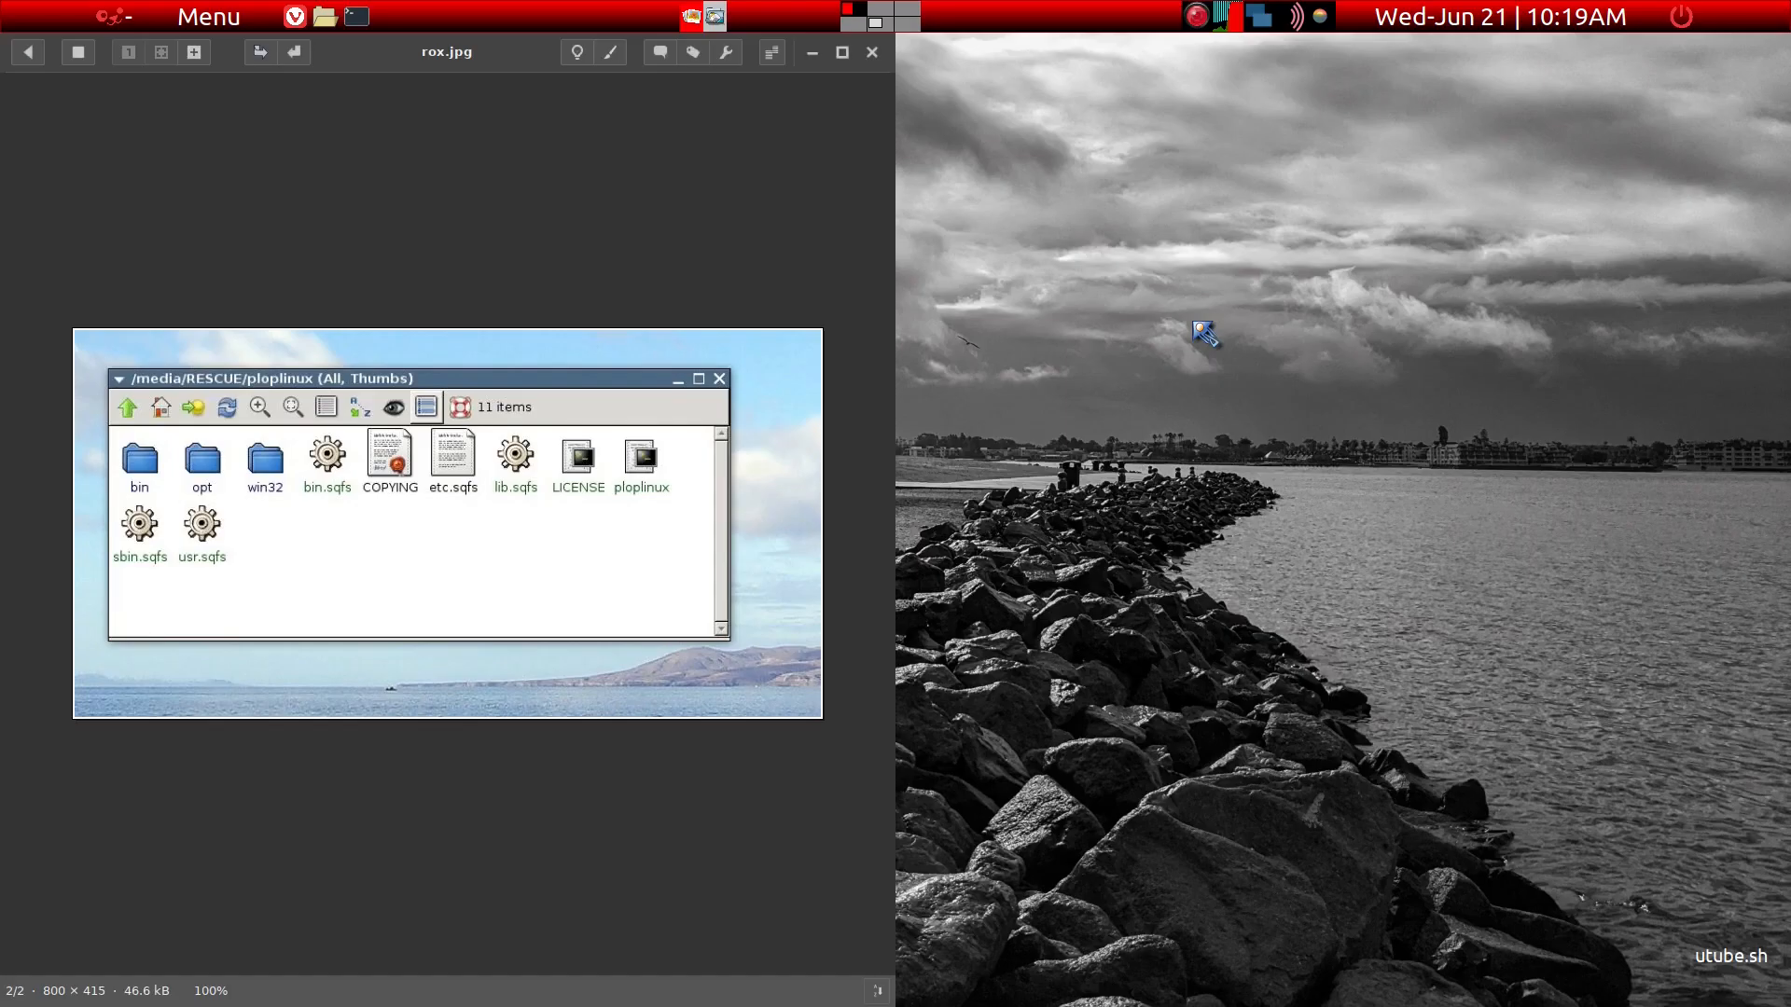
key("super+d")
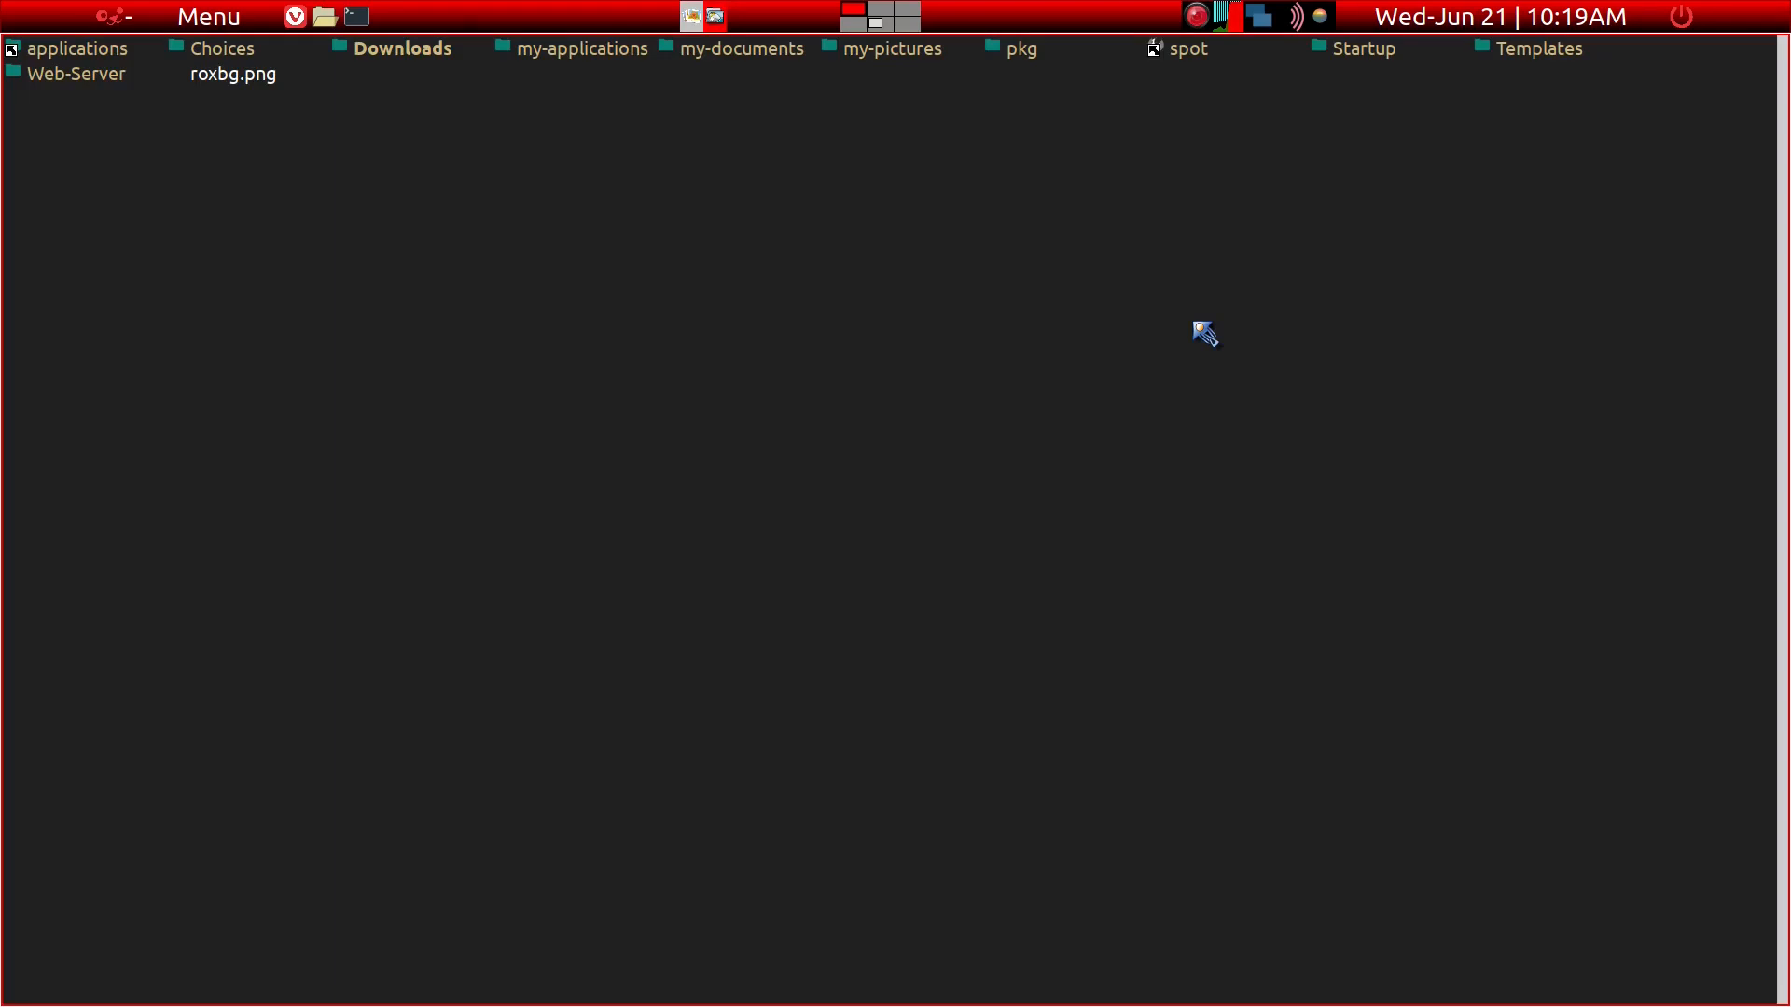
key("super+Down")
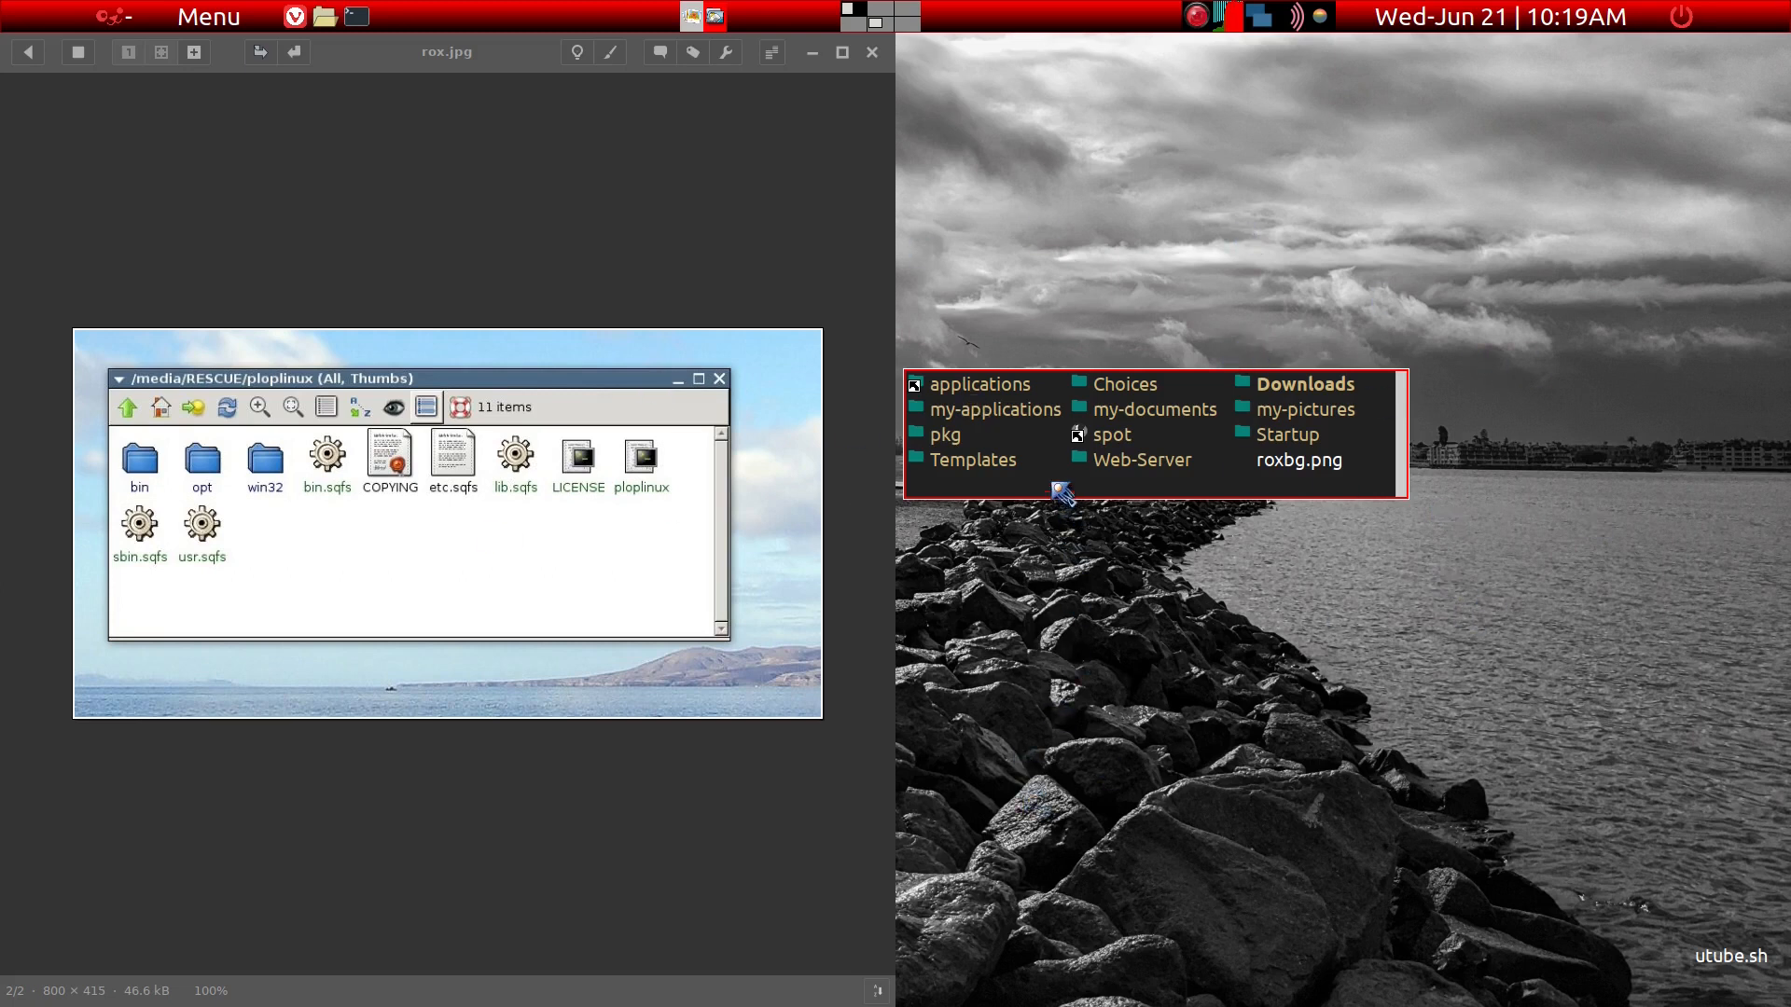
Browse the file operations offered for the next item in the file manager window and close the rox.jpg image viewer.
right_click(956, 499)
mouse_move(956, 488)
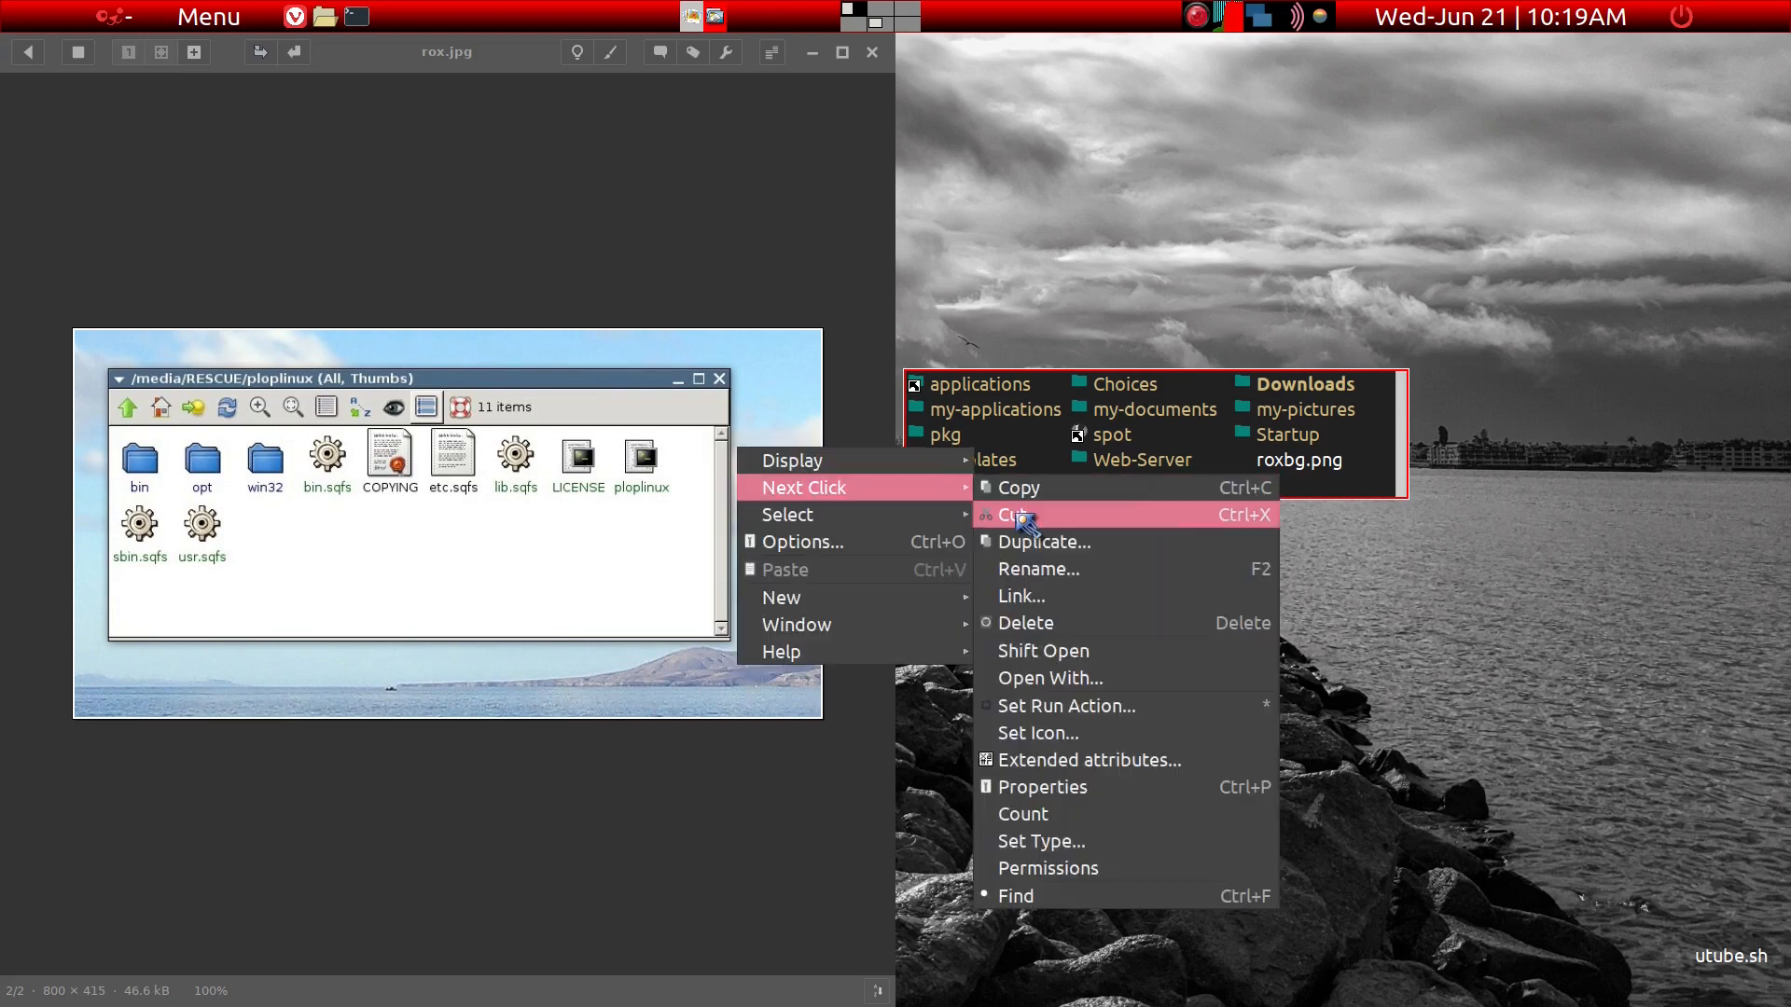
left_click(1069, 680)
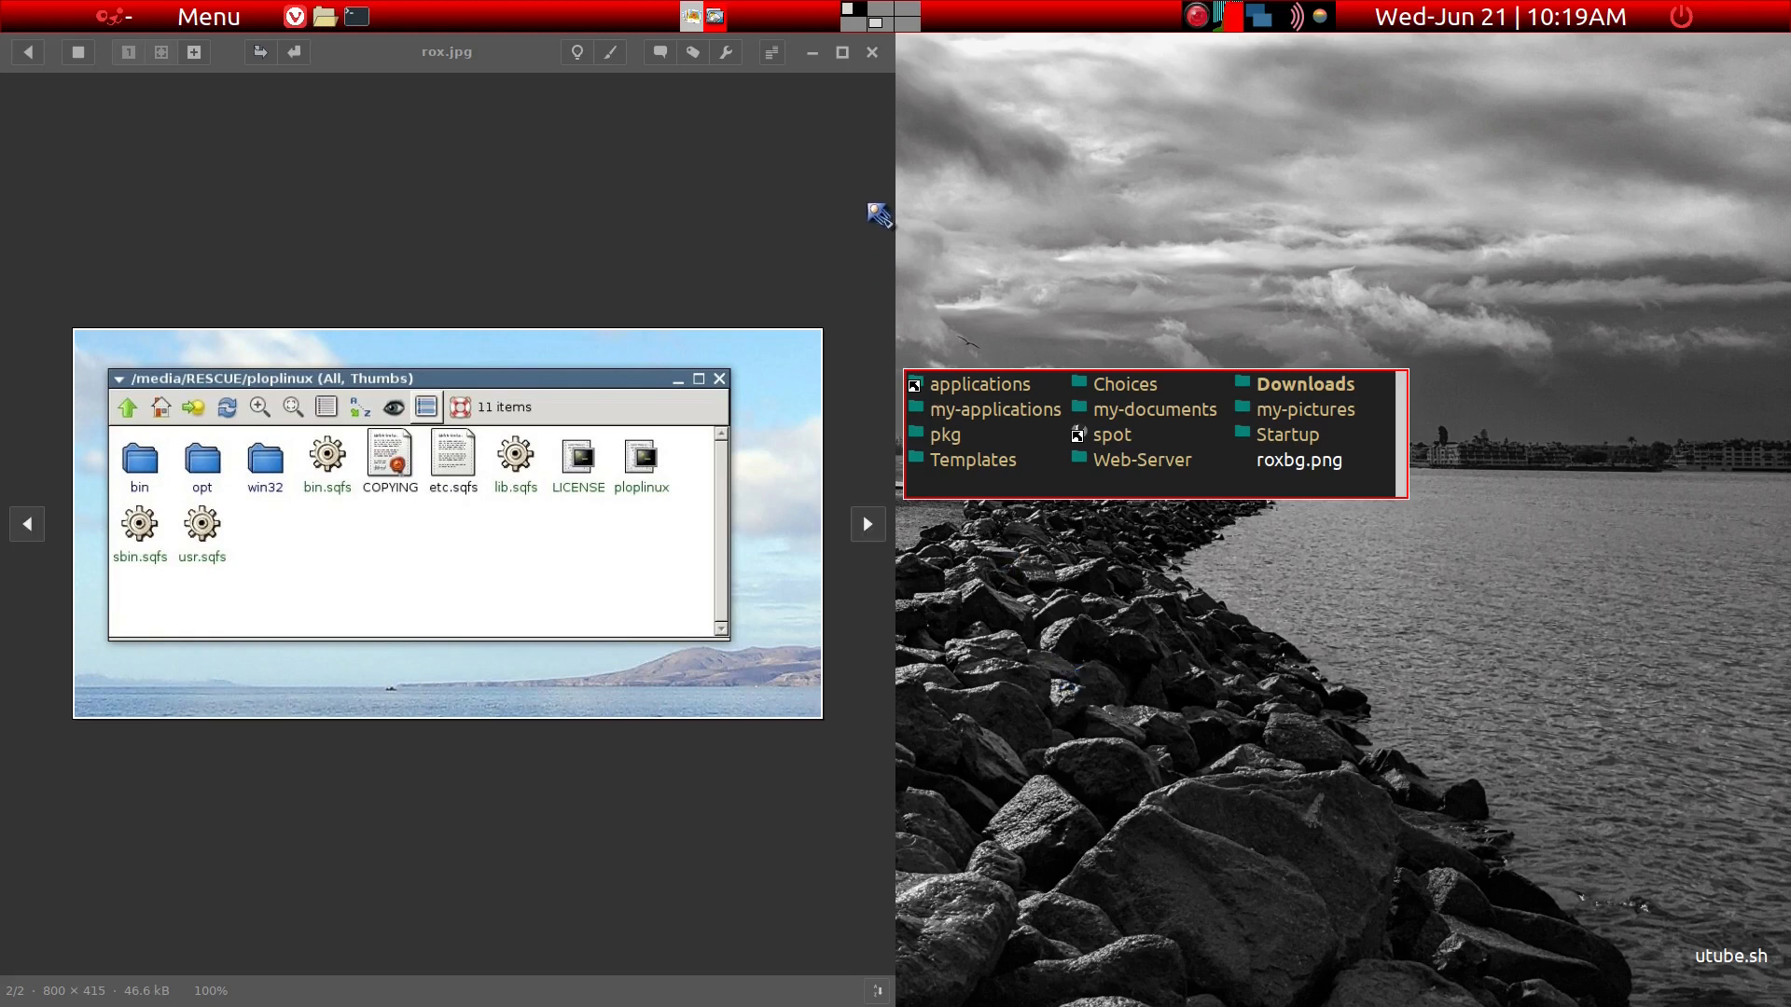
left_click(872, 53)
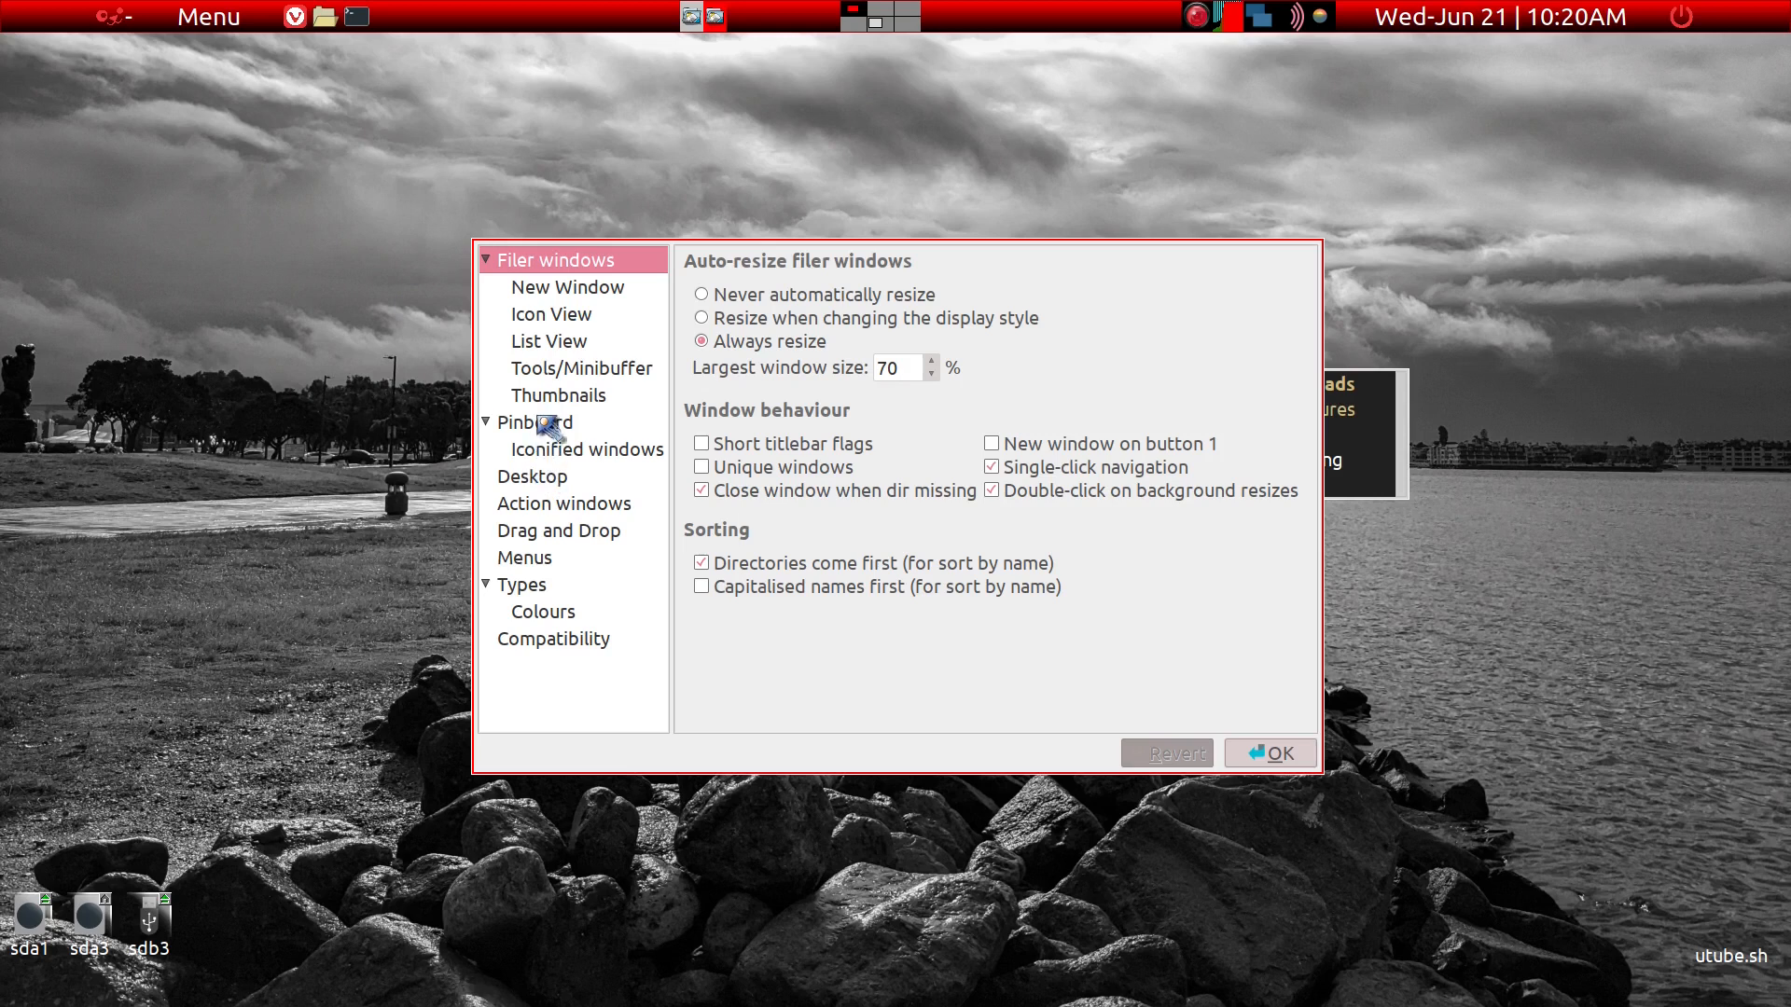
Set the toolbar type for filer windows to Icons only in the Tools/Minibuffer options.
left_click(541, 373)
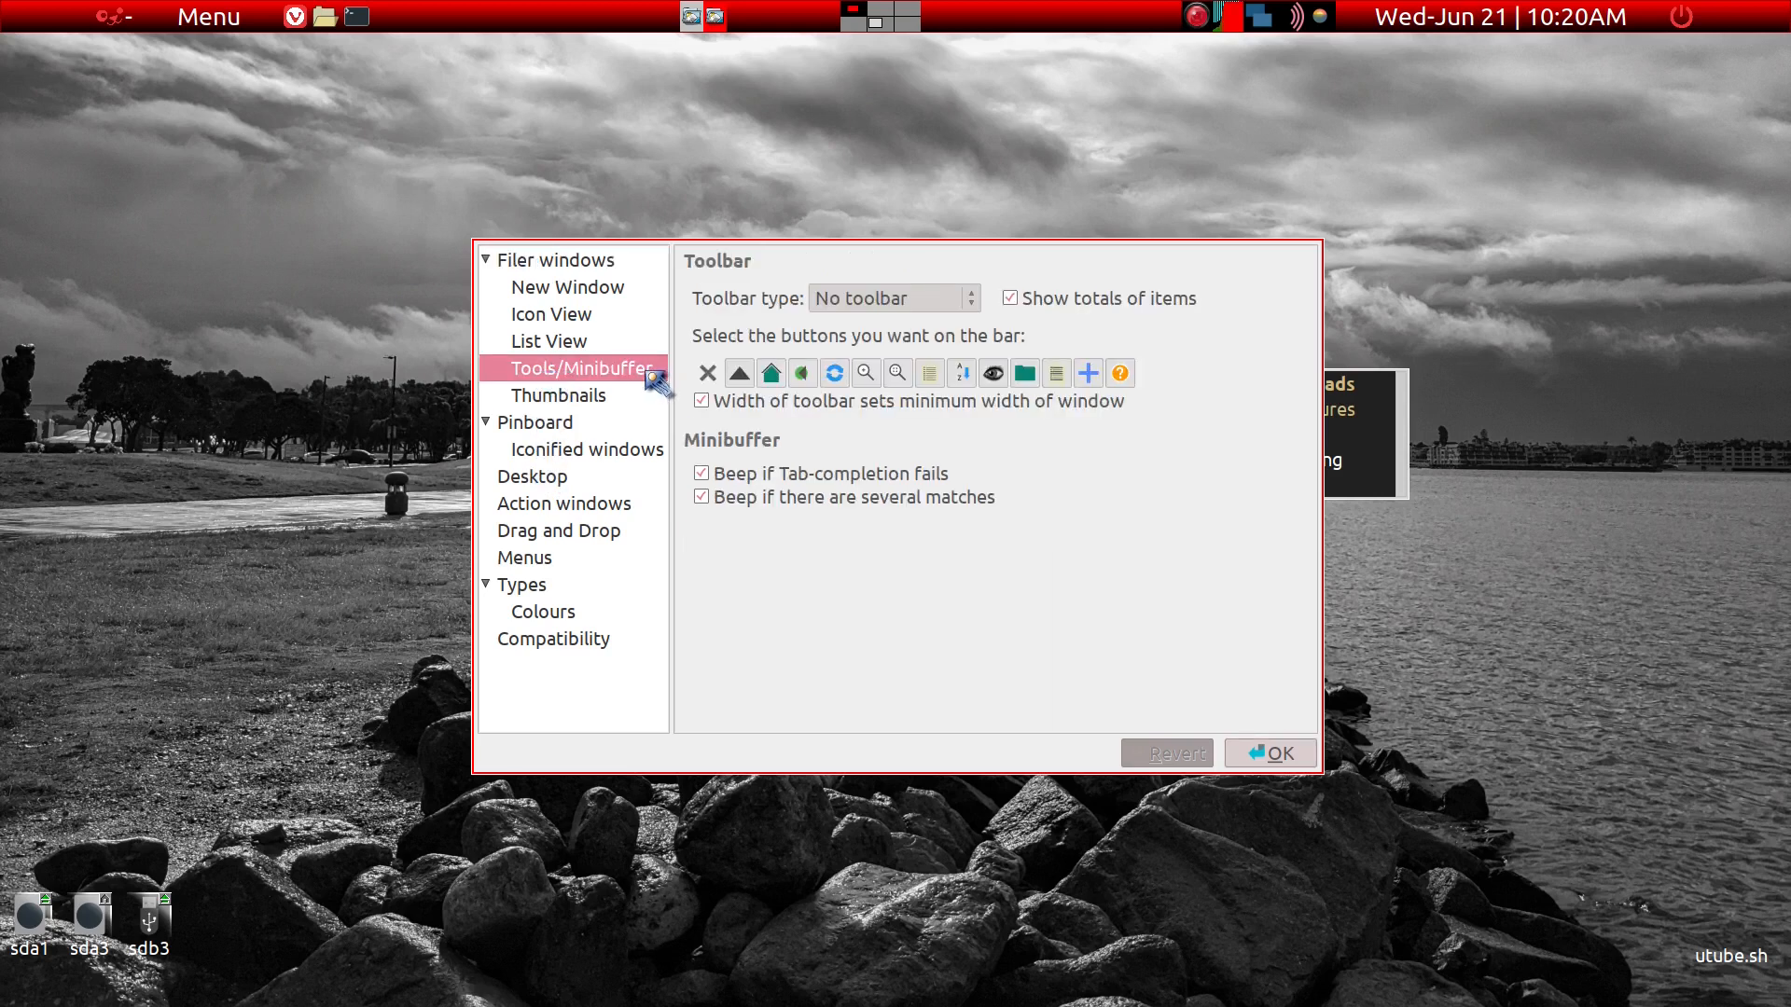
left_click(884, 312)
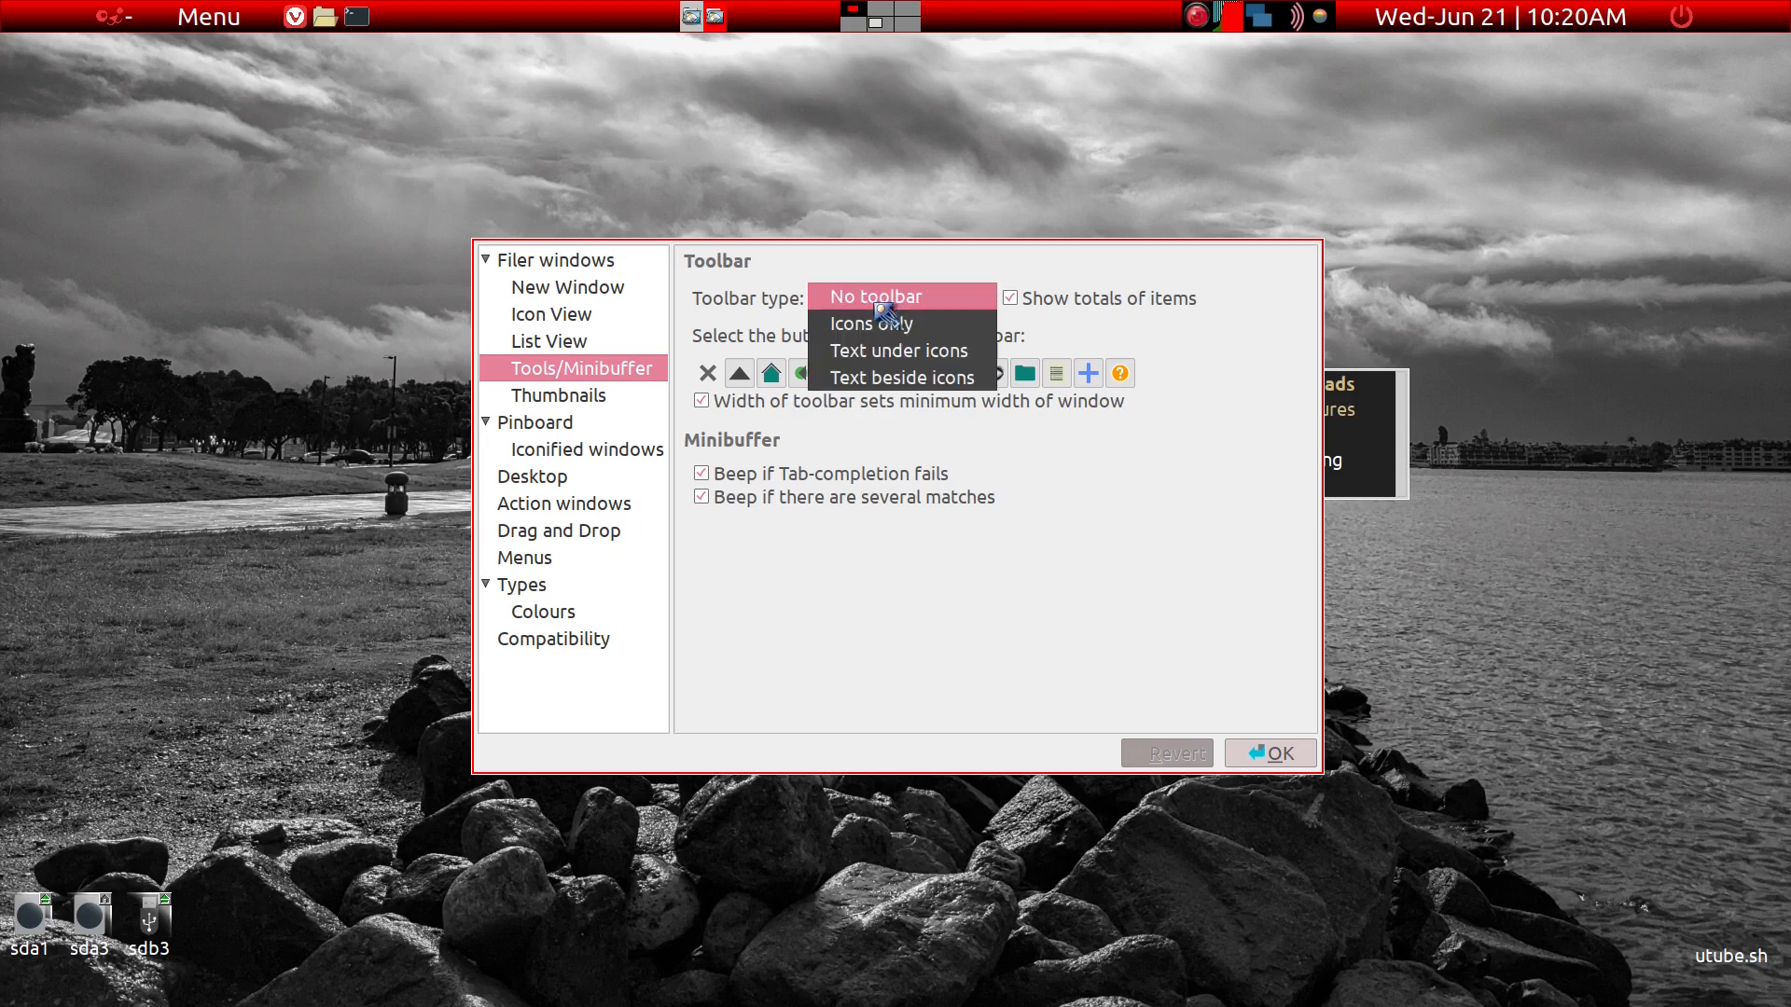
left_click(882, 323)
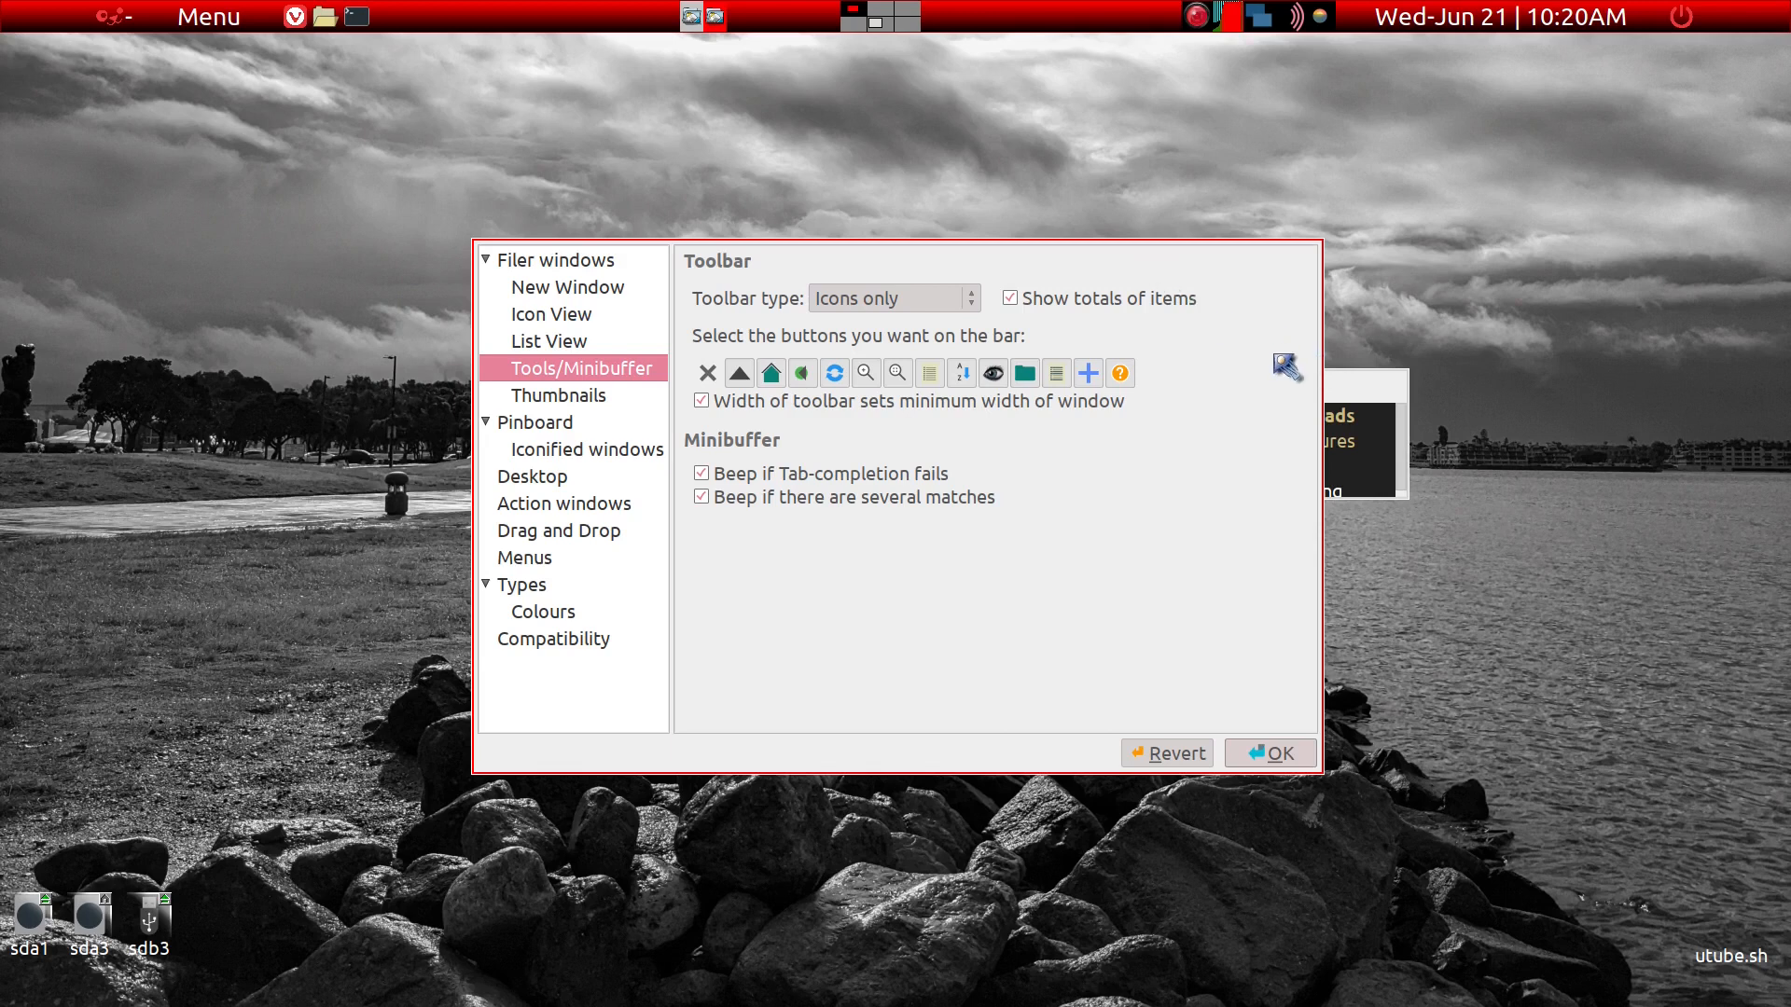
Bring the file manager window forward to inspect its toolbar, shift it sideways, and return to the options dialog.
left_click(1336, 390)
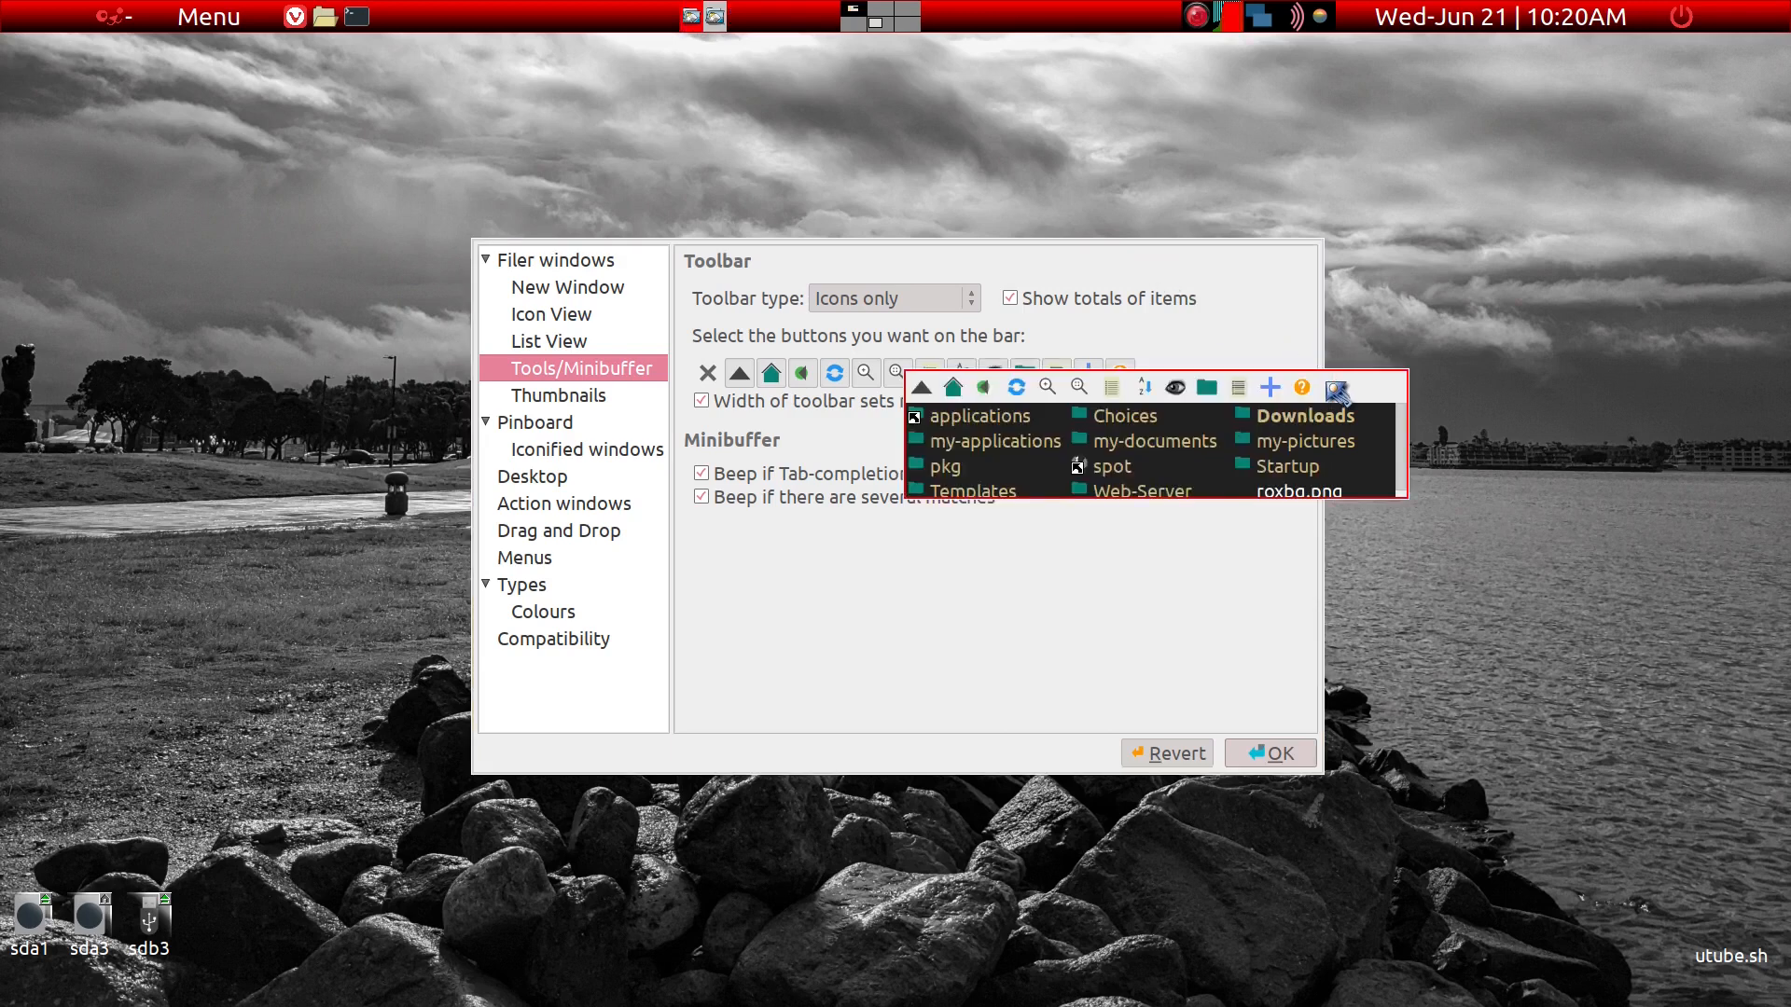
left_click_drag(1338, 392, 1552, 391)
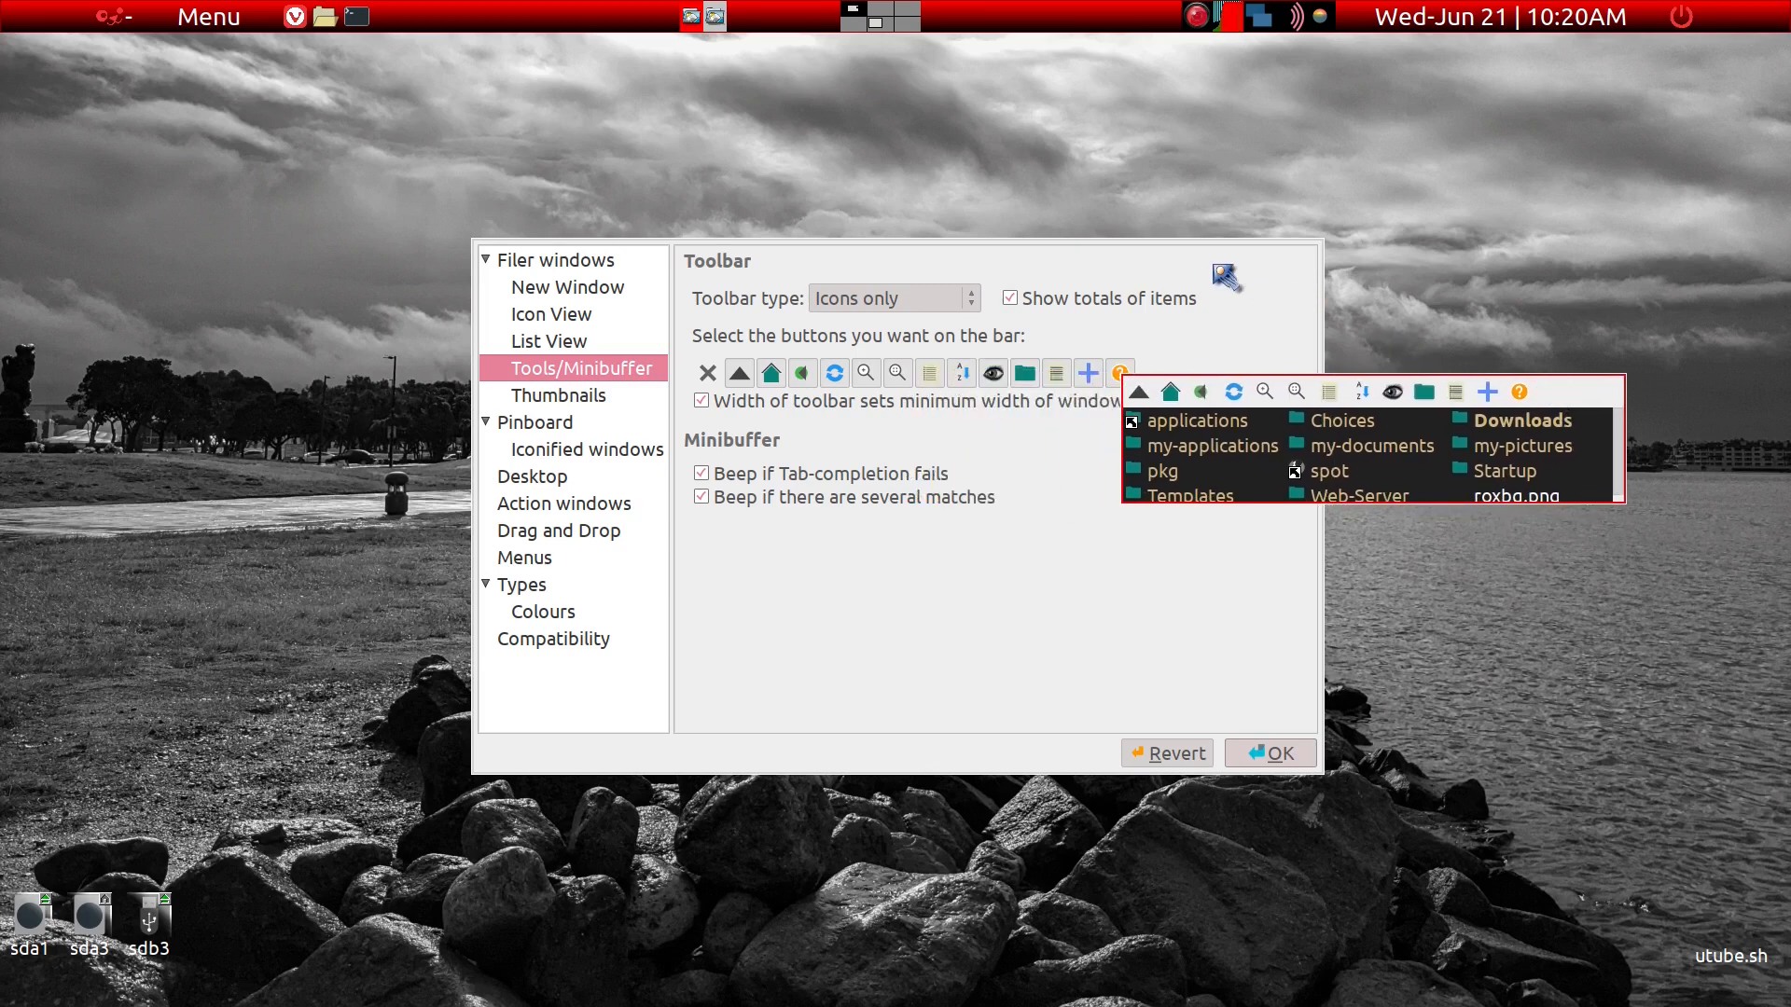
left_click(1149, 265)
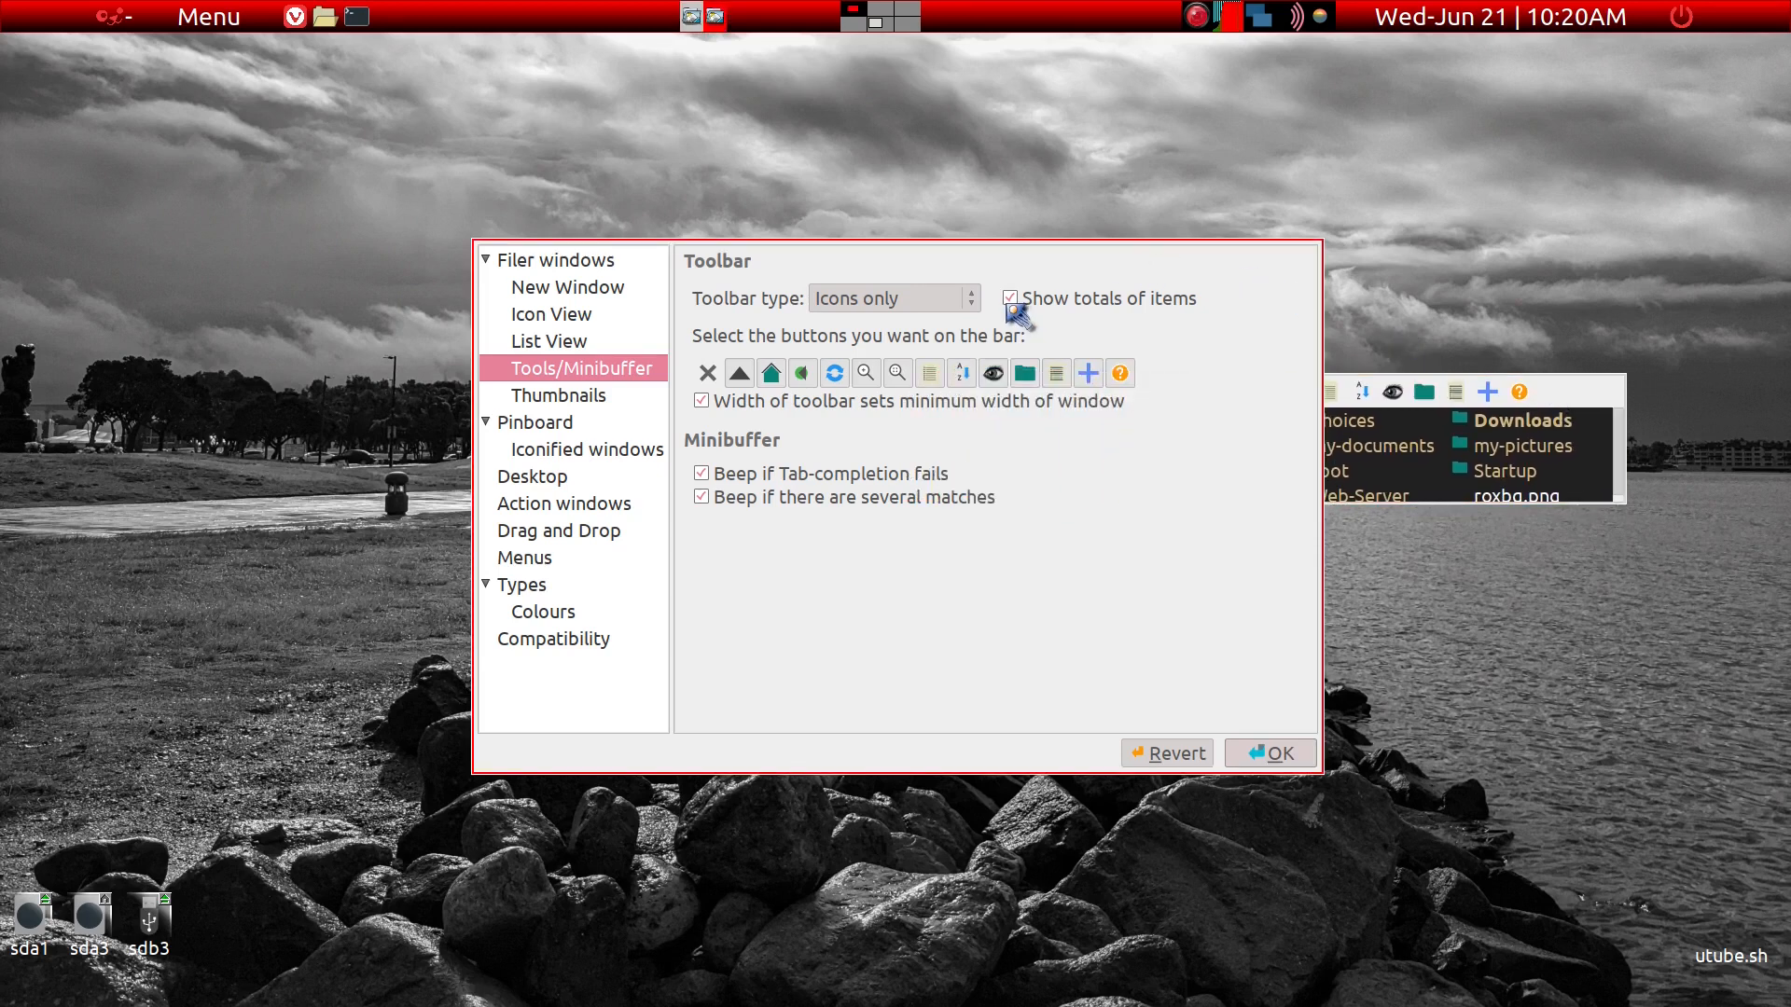
Set the filer windows' toolbar type to No toolbar and accept the options.
left_click(975, 303)
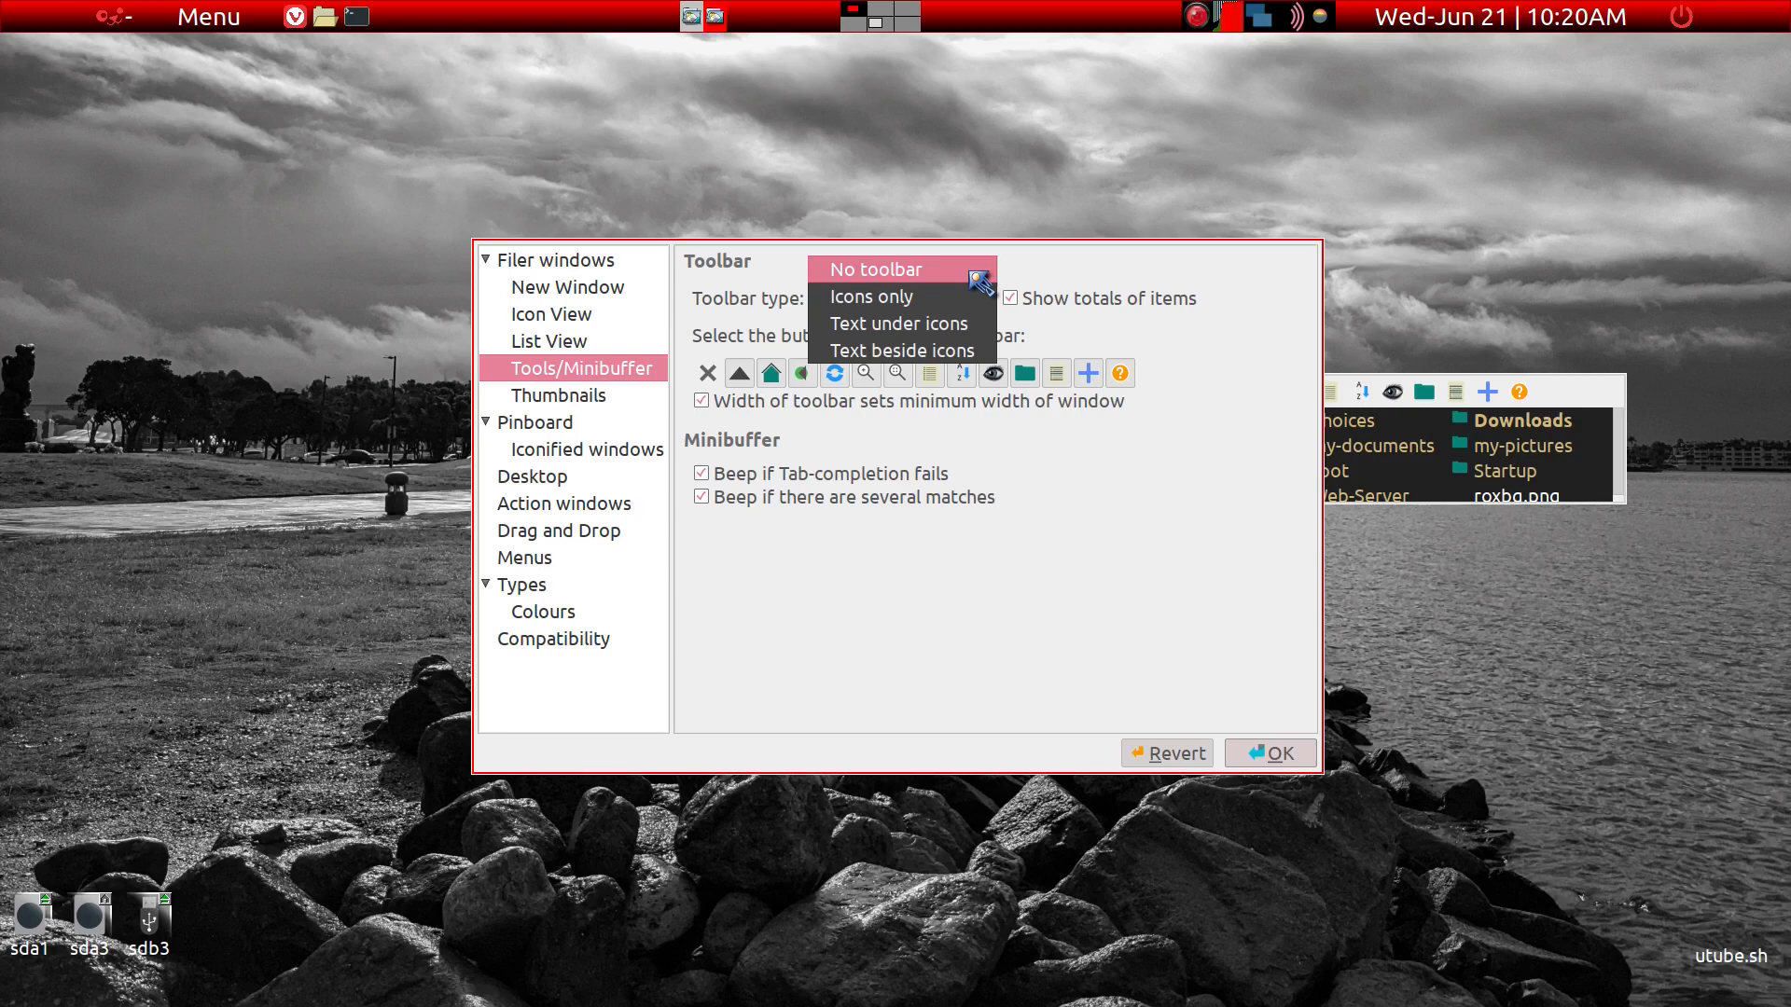
left_click(975, 275)
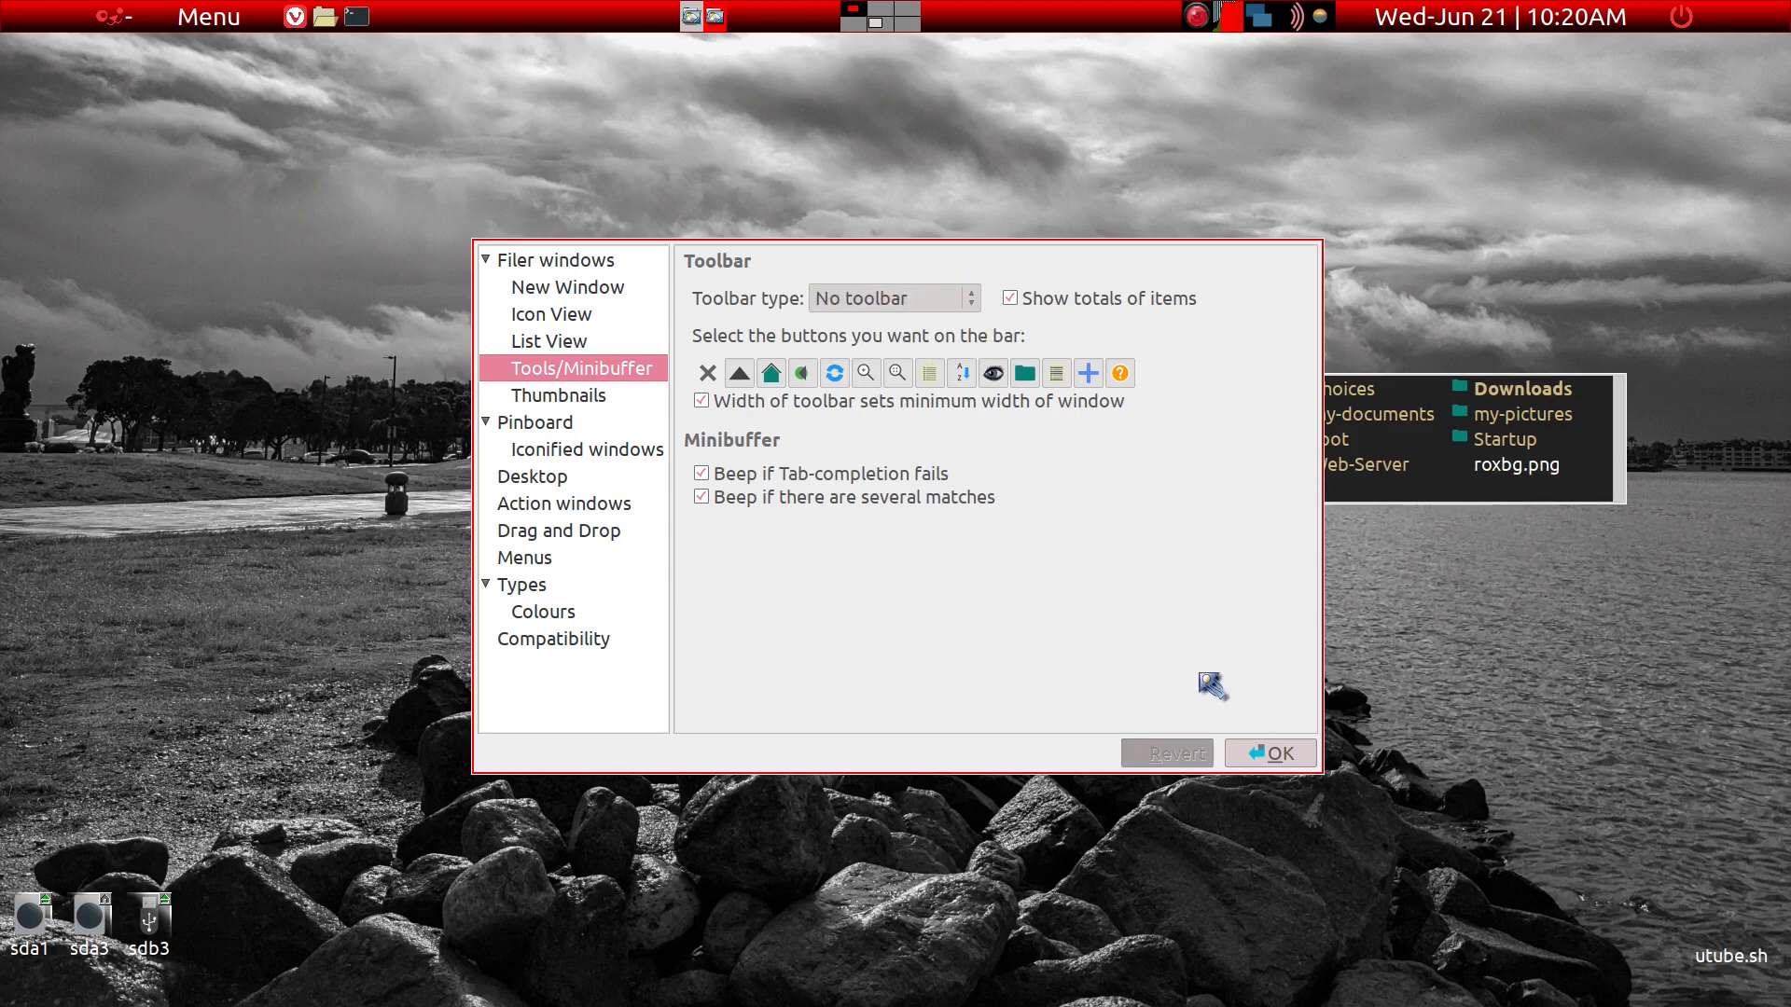
left_click(1269, 757)
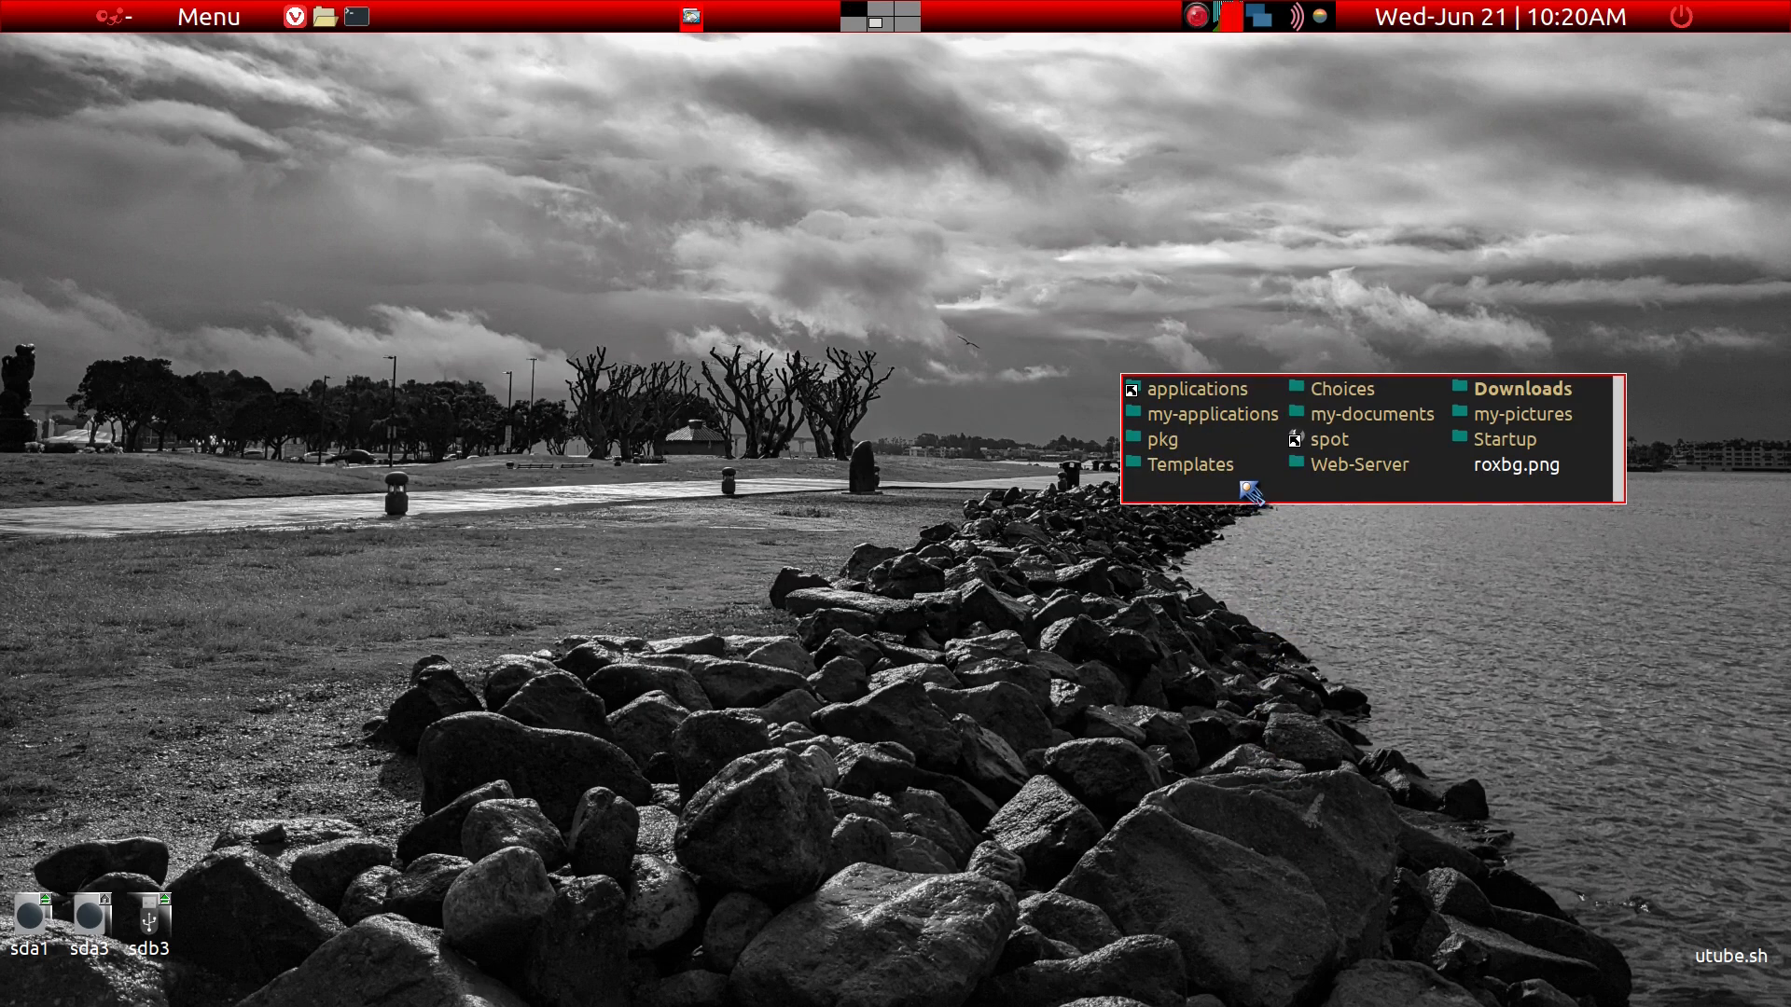
Switch to the workspace with the text editor and highlight the "removes ROX buttons" group in jwmrc-personal.
key("ctrl+alt+Right")
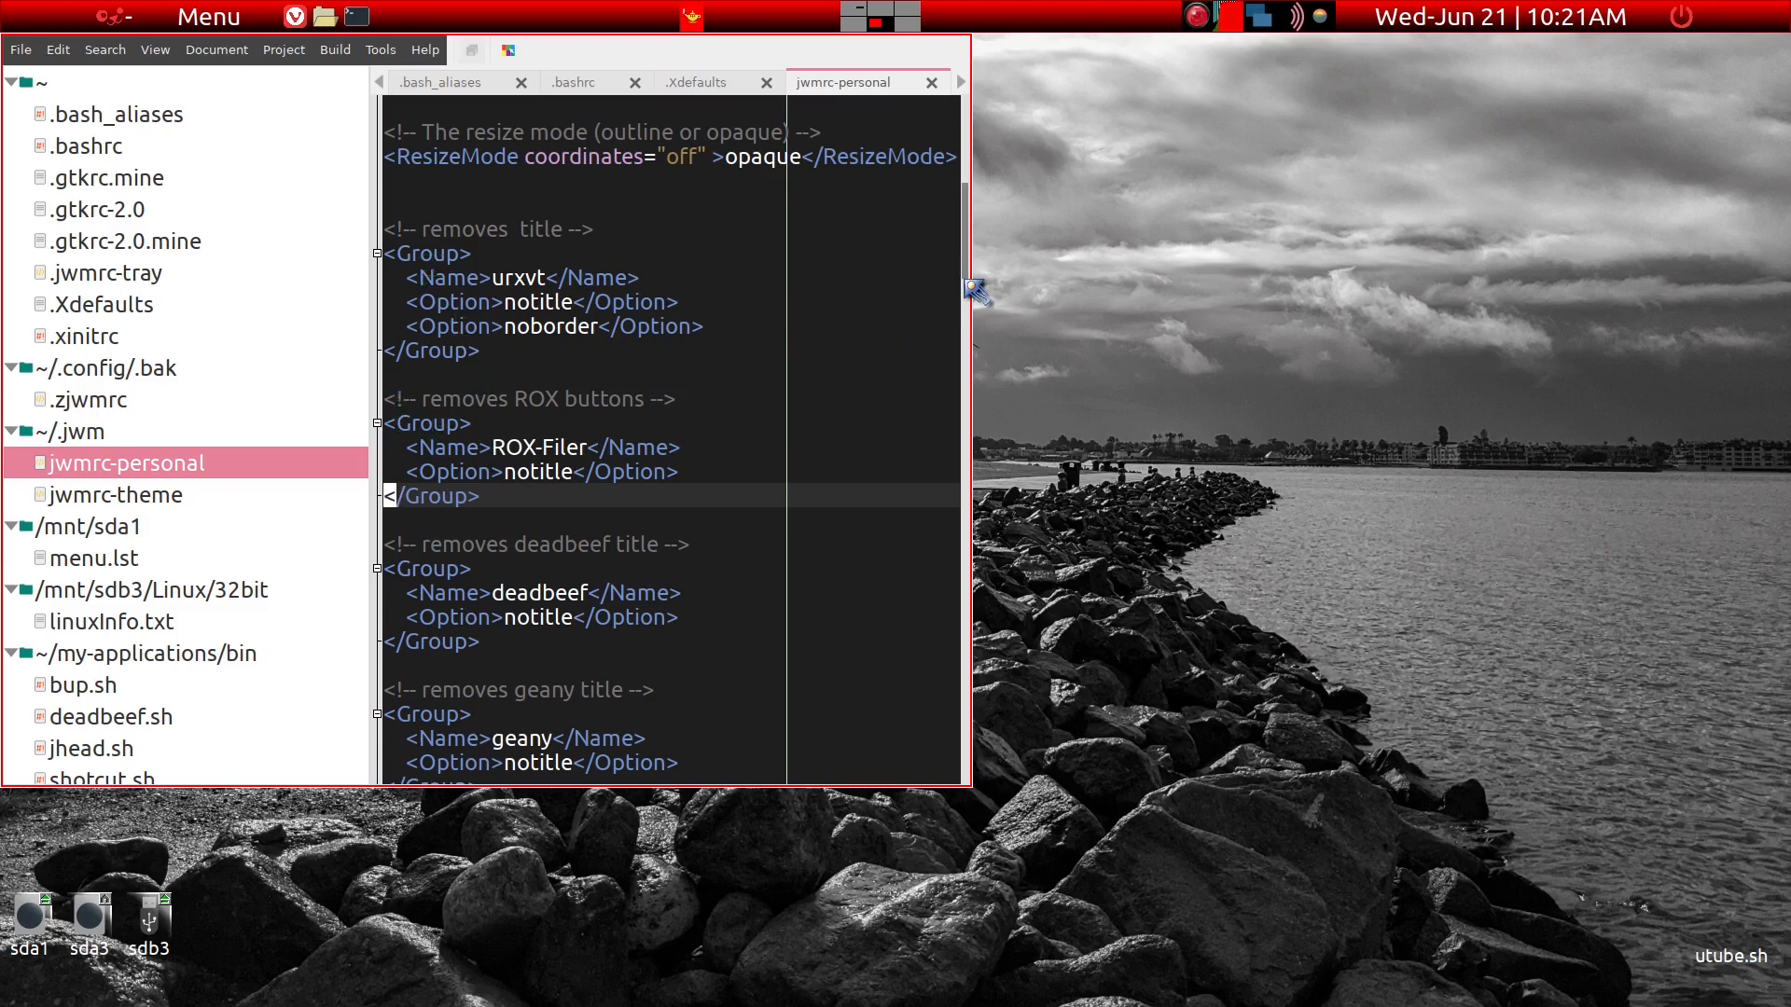
mouse_move(970, 254)
left_mouse_down()
mouse_move(972, 191)
mouse_move(976, 285)
left_mouse_up()
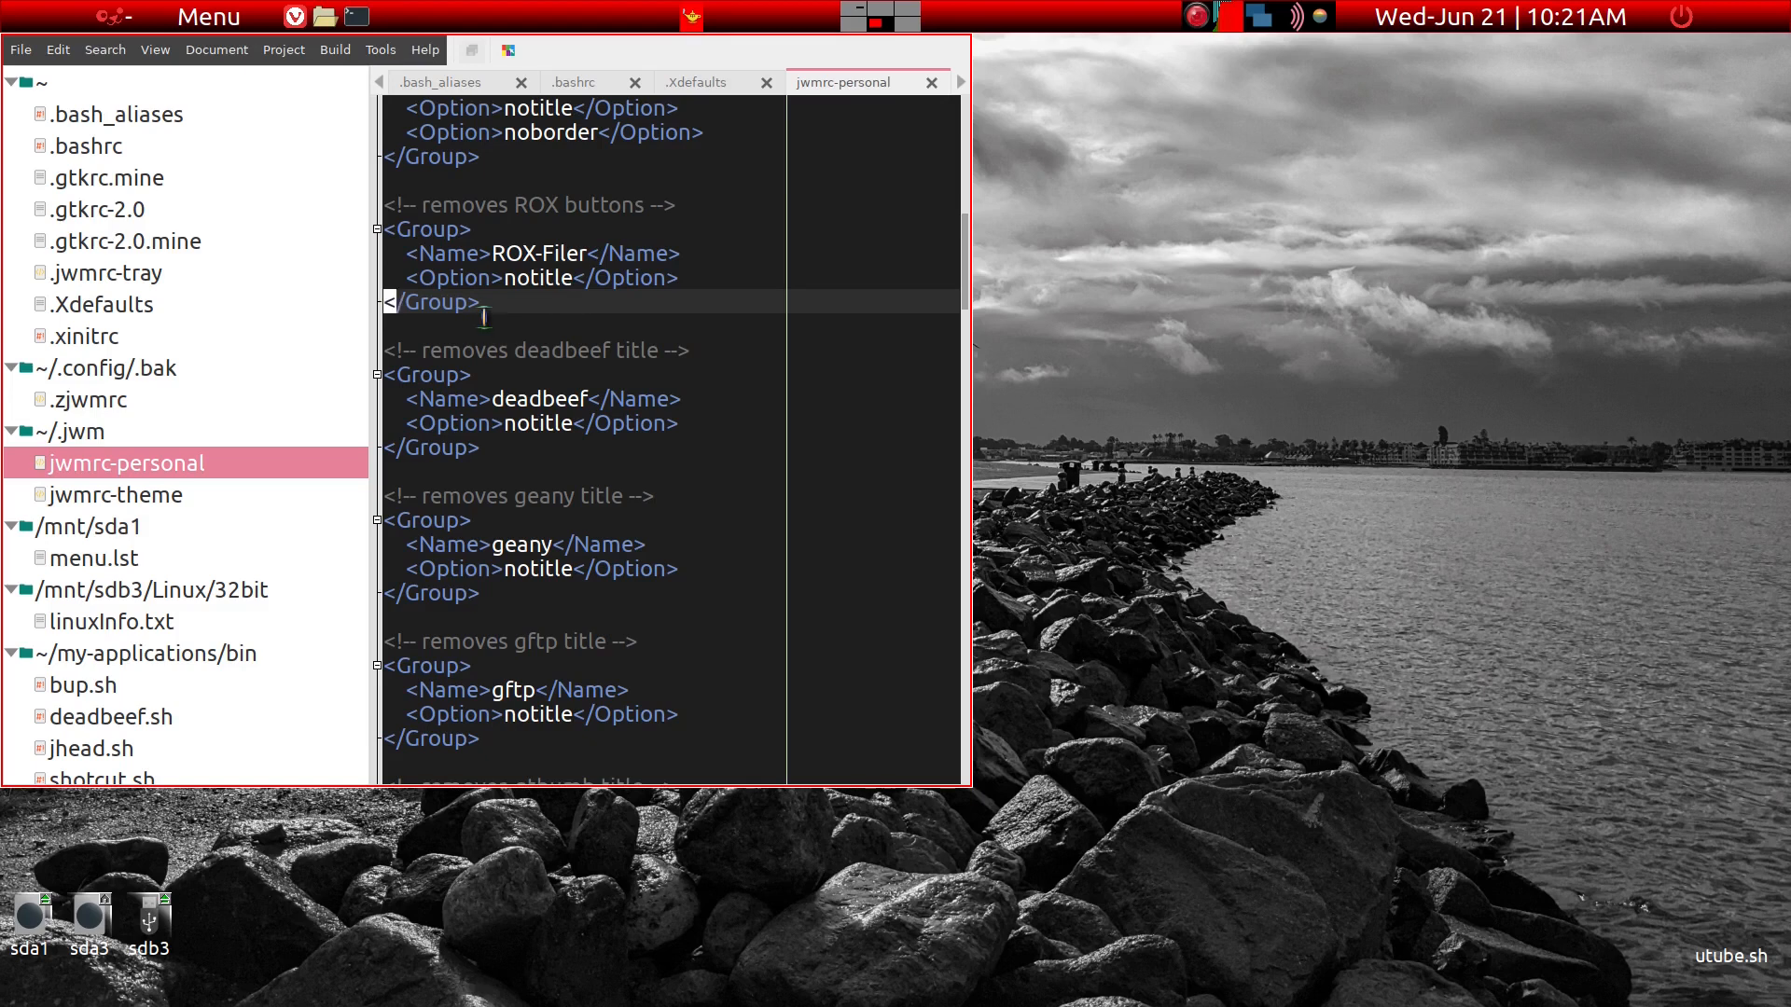
left_click_drag(486, 301, 368, 214)
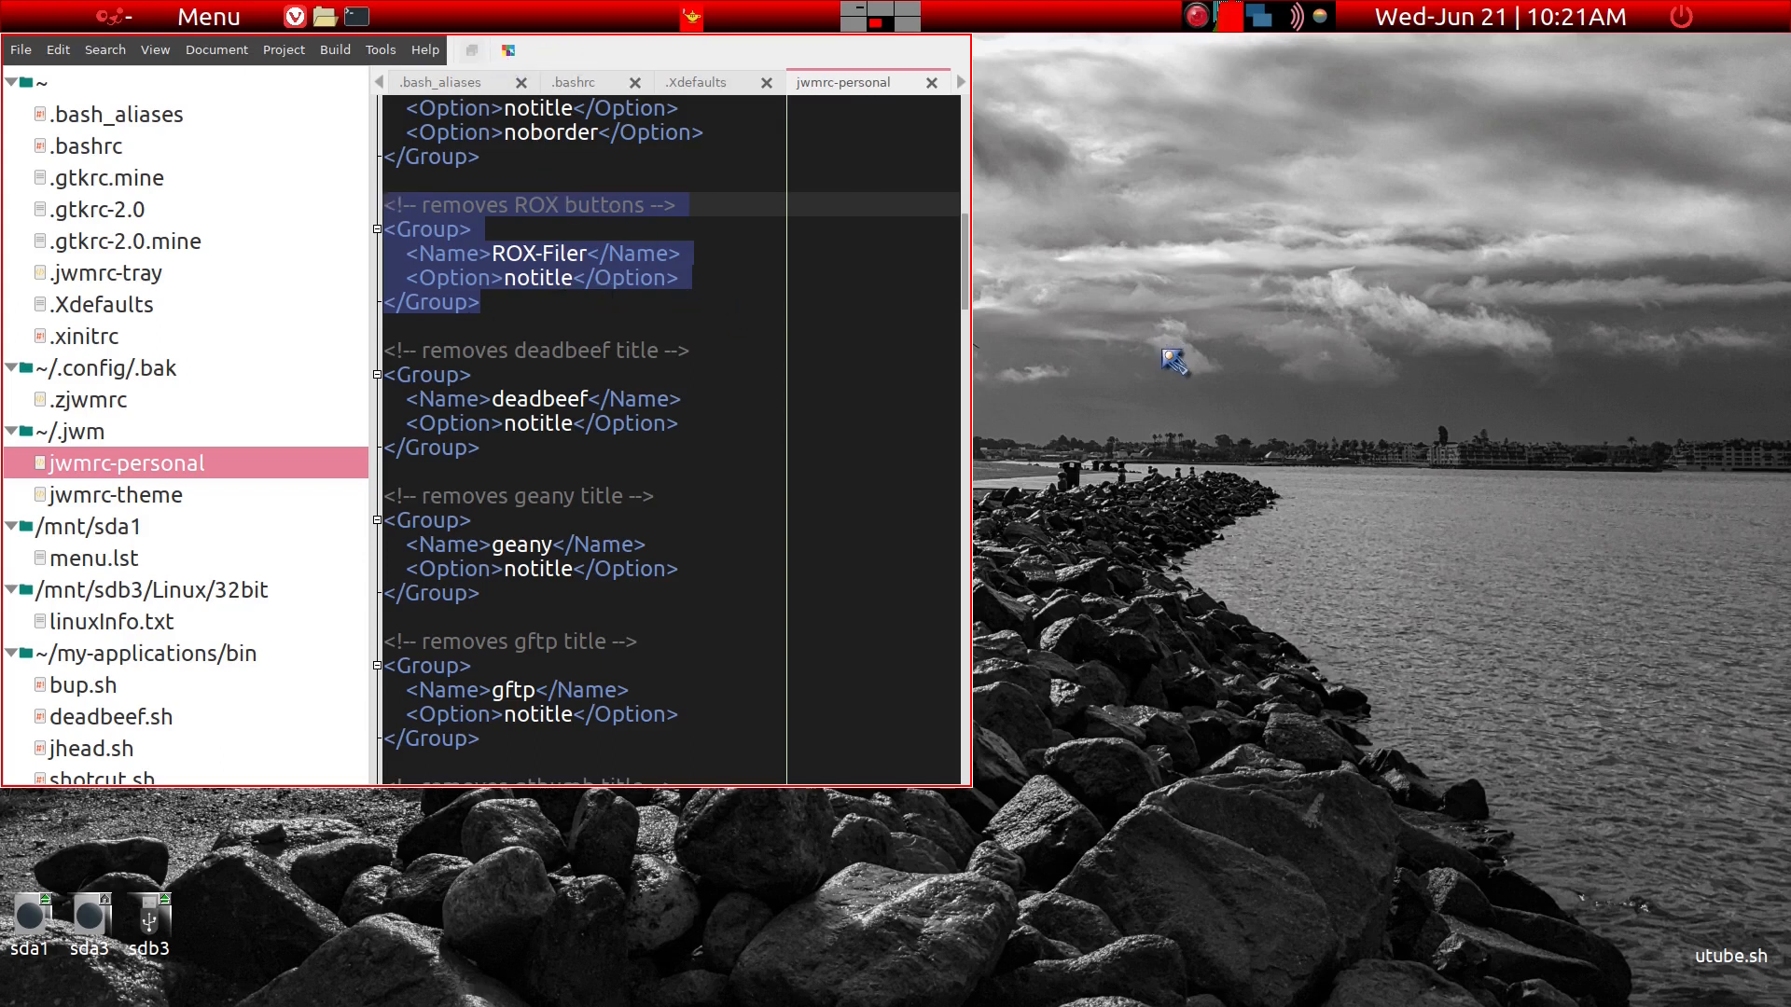
Draft the command jwm -restart in a new terminal, erasing it and closing the terminal without running it.
key("ctrl+alt+t")
type("jwm -restart")
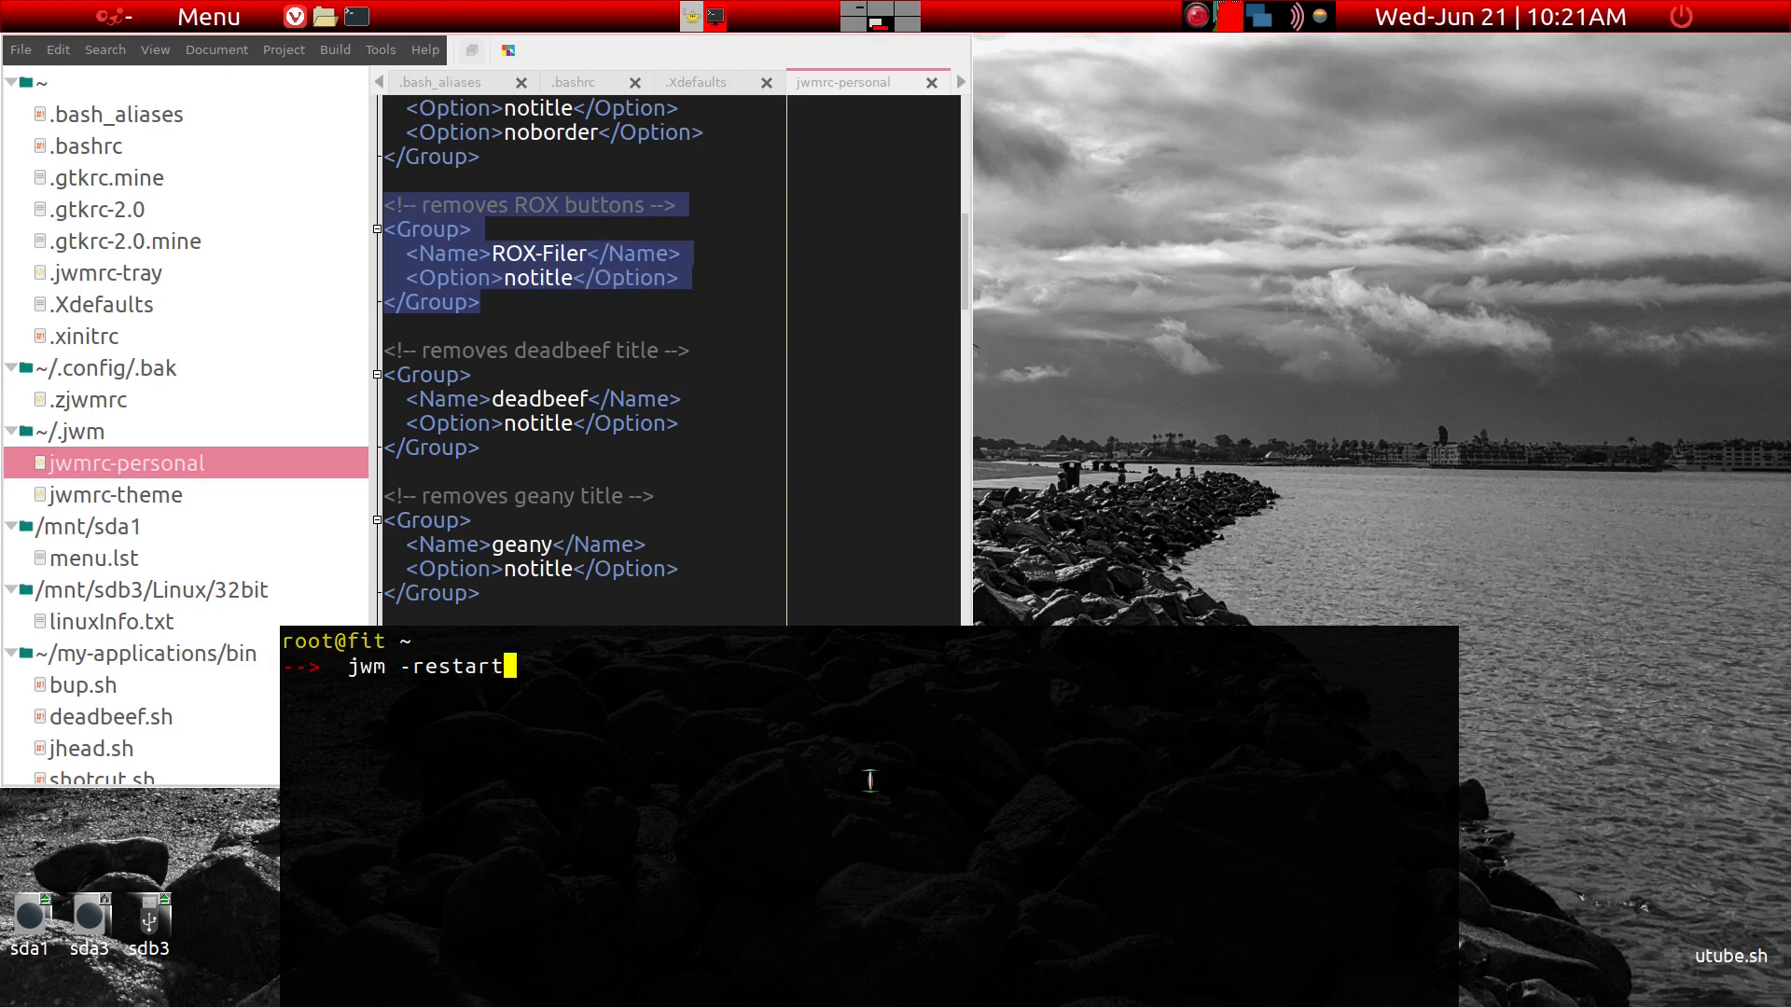
key("BackSpace")
key("BackSpace")
key("BackSpace")
key("BackSpace")
key("BackSpace")
key("BackSpace")
key("BackSpace")
key("BackSpace")
key("BackSpace")
key("BackSpace")
key("ctrl+d")
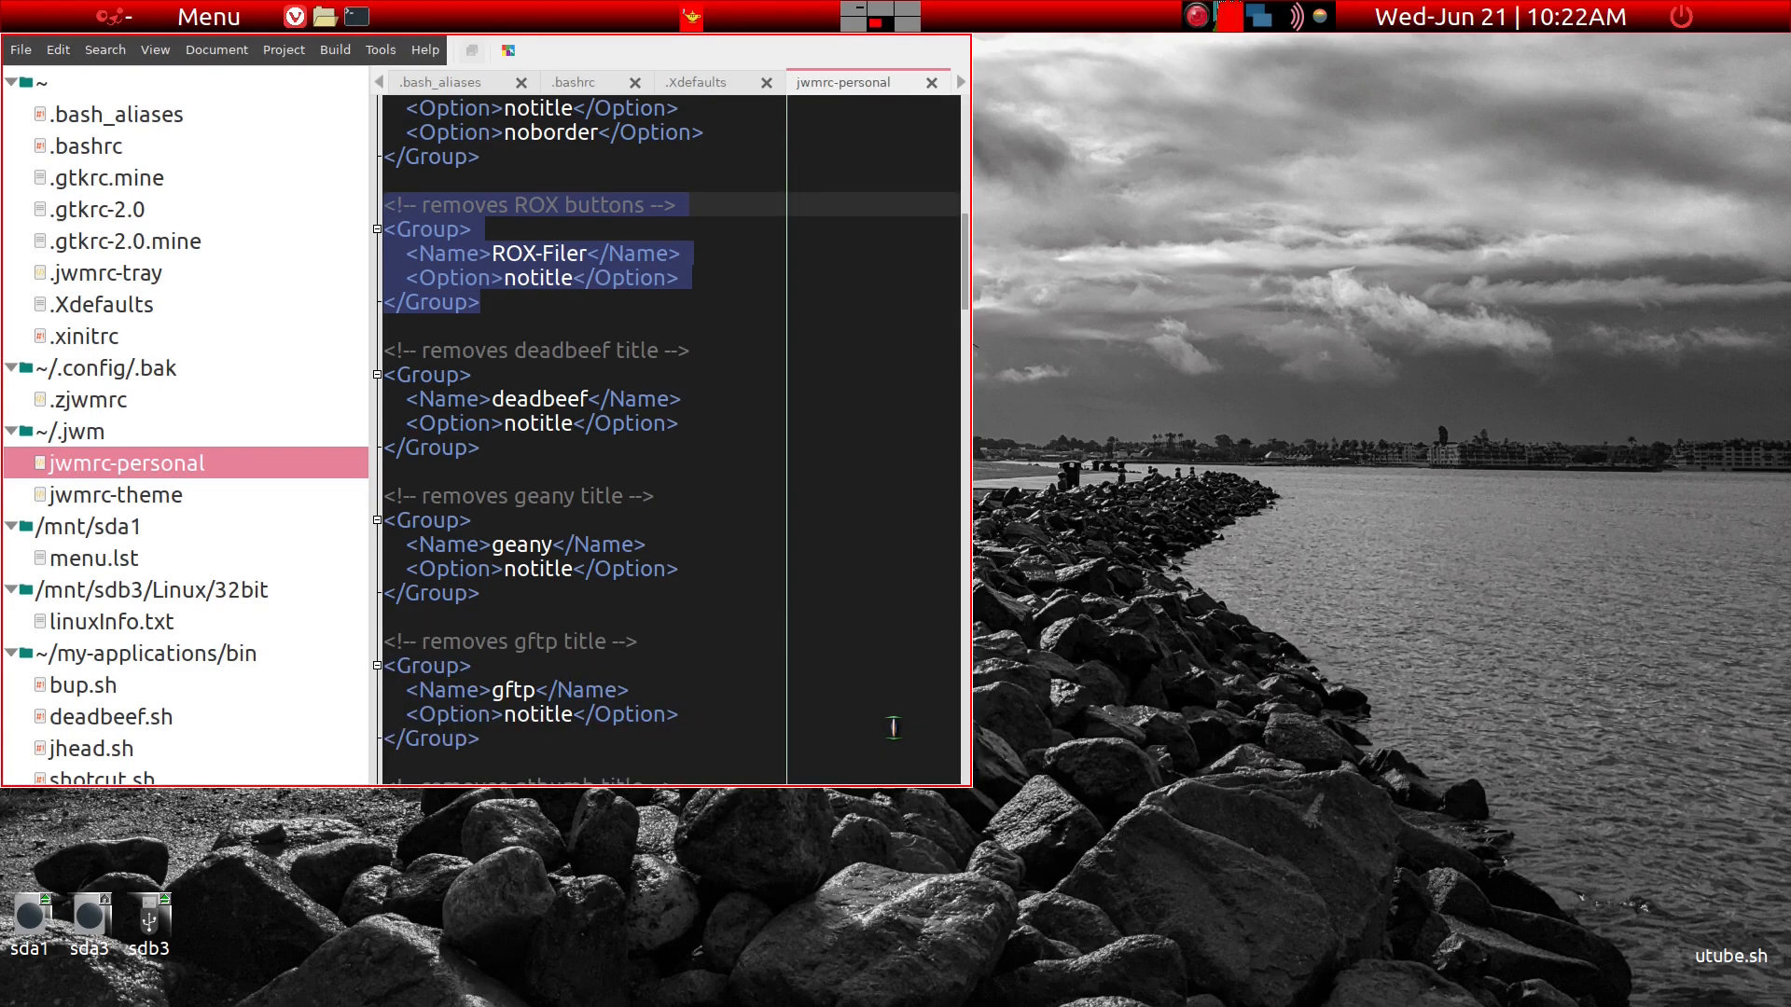
Open a home folder file manager window, reposition it partly over the editor, and toggle its maximized state before returning to jwmrc-personal.
key("super+e")
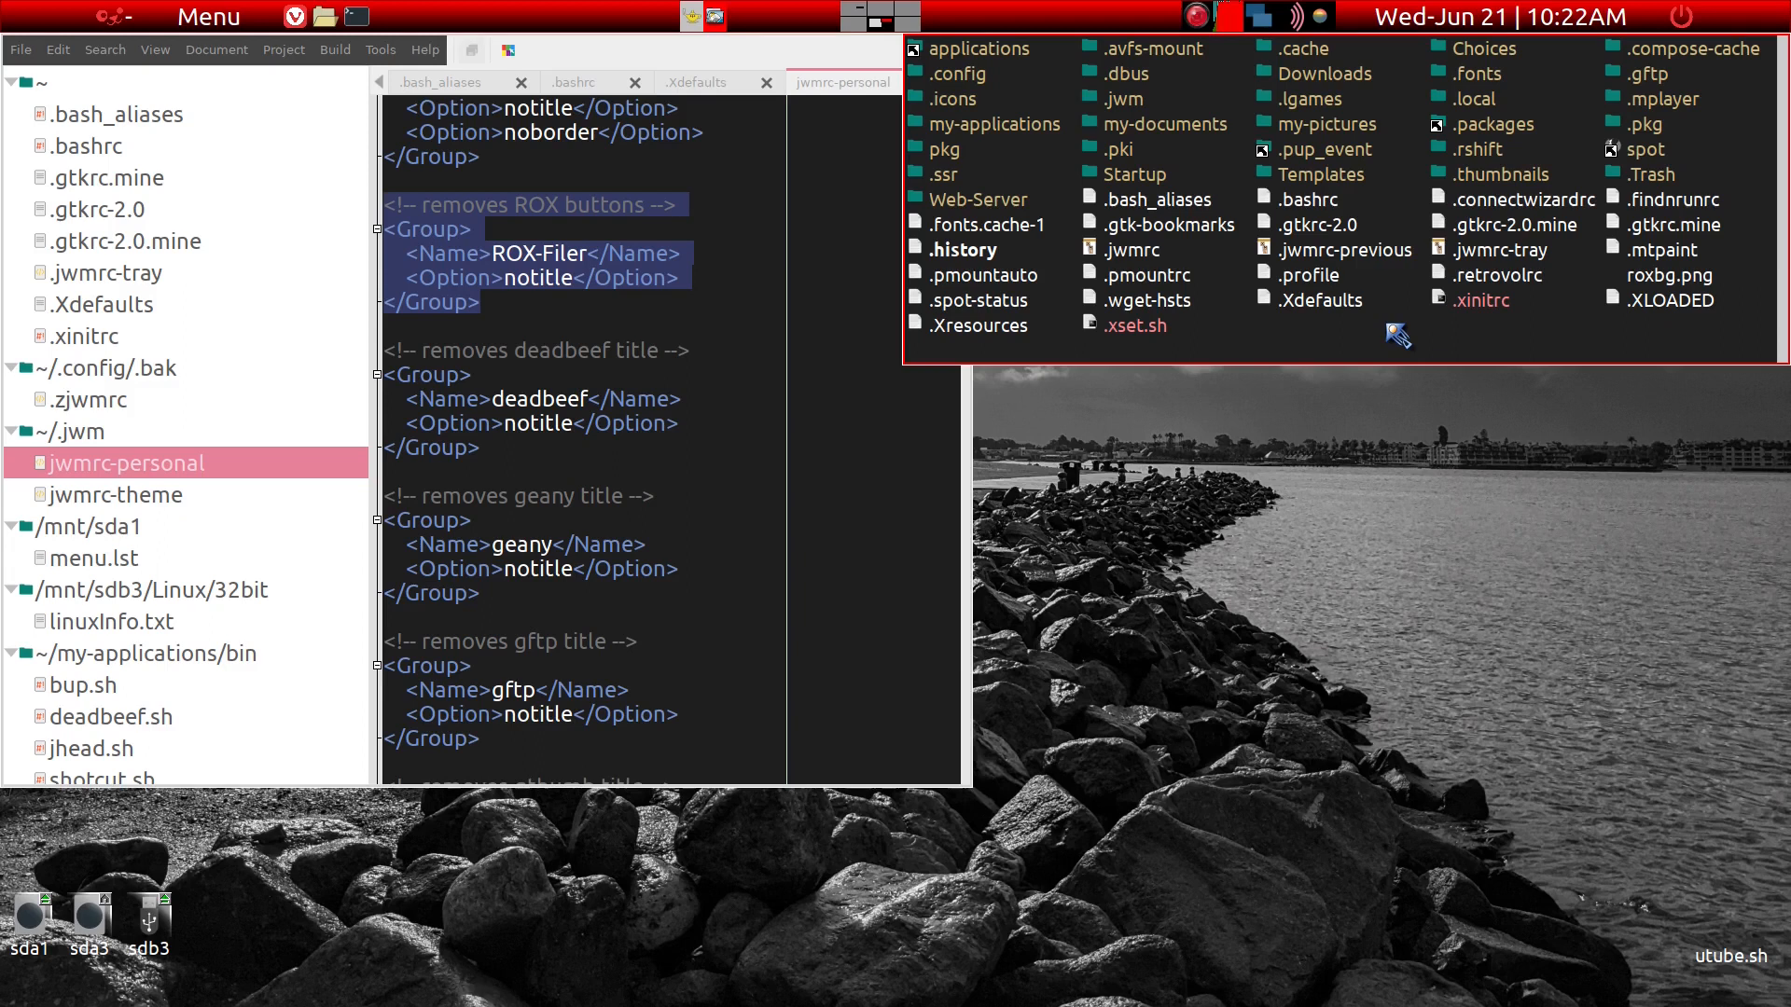
left_click_drag(1387, 325, 1155, 588)
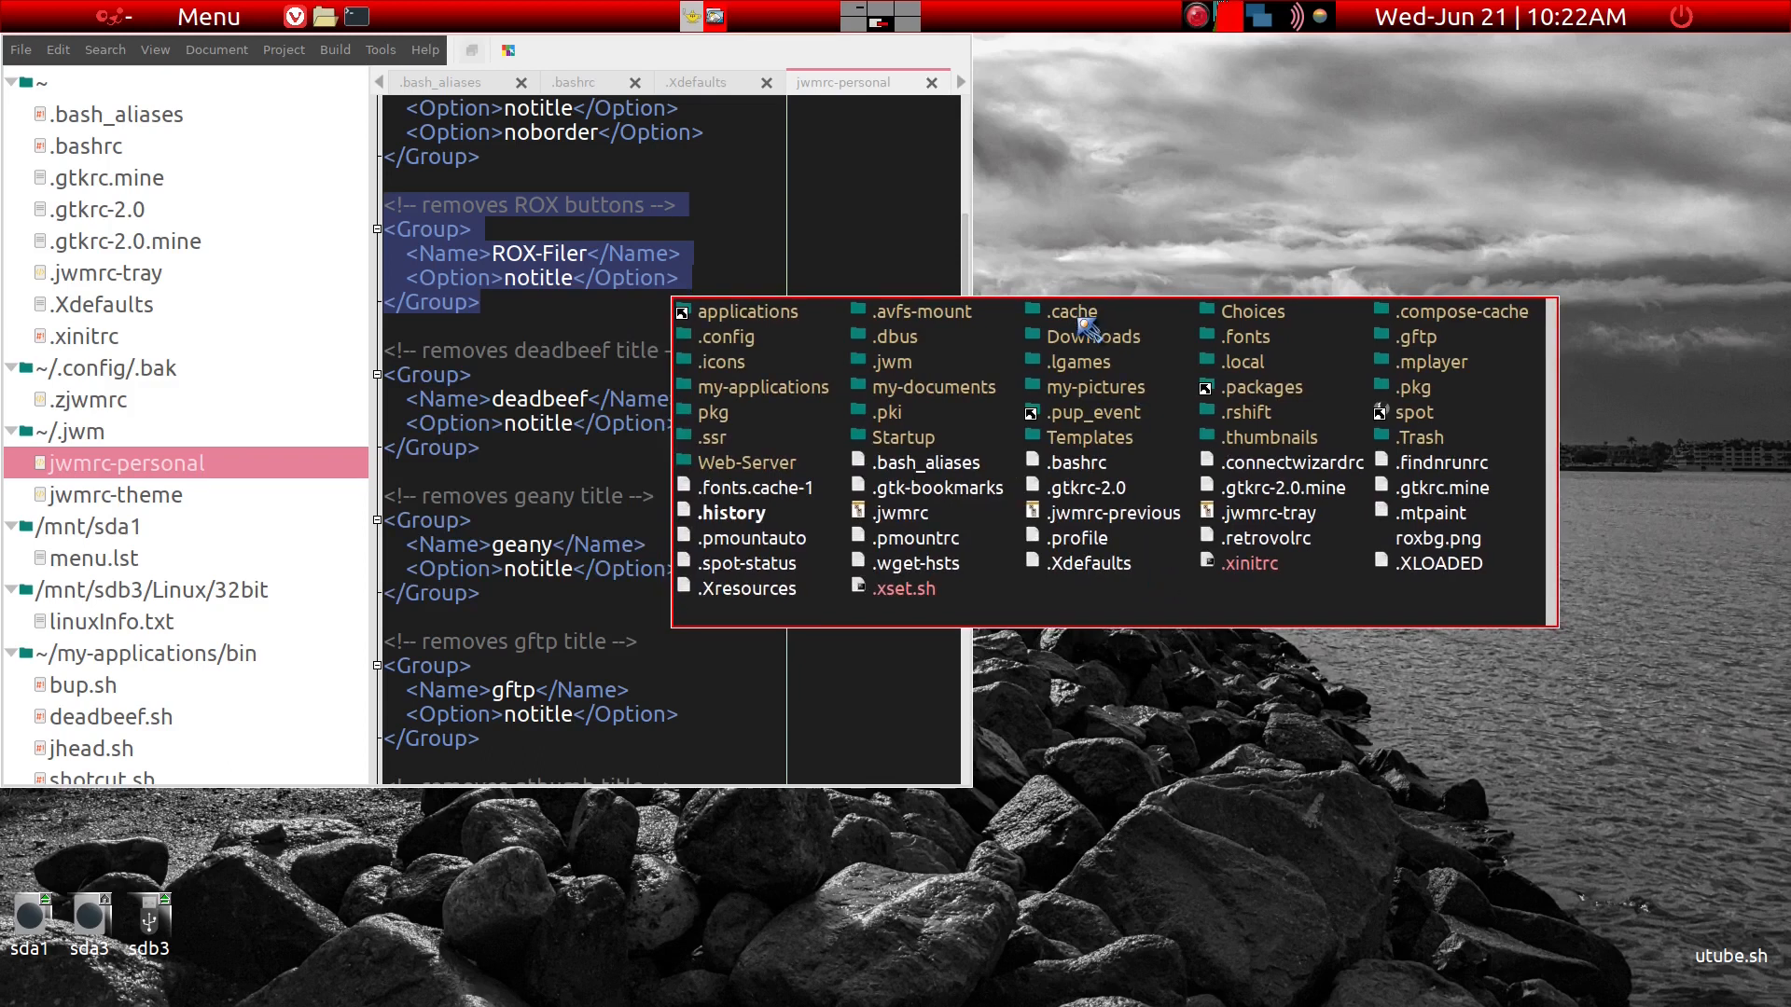
key("alt+F10")
key("alt+F10")
left_click(738, 175)
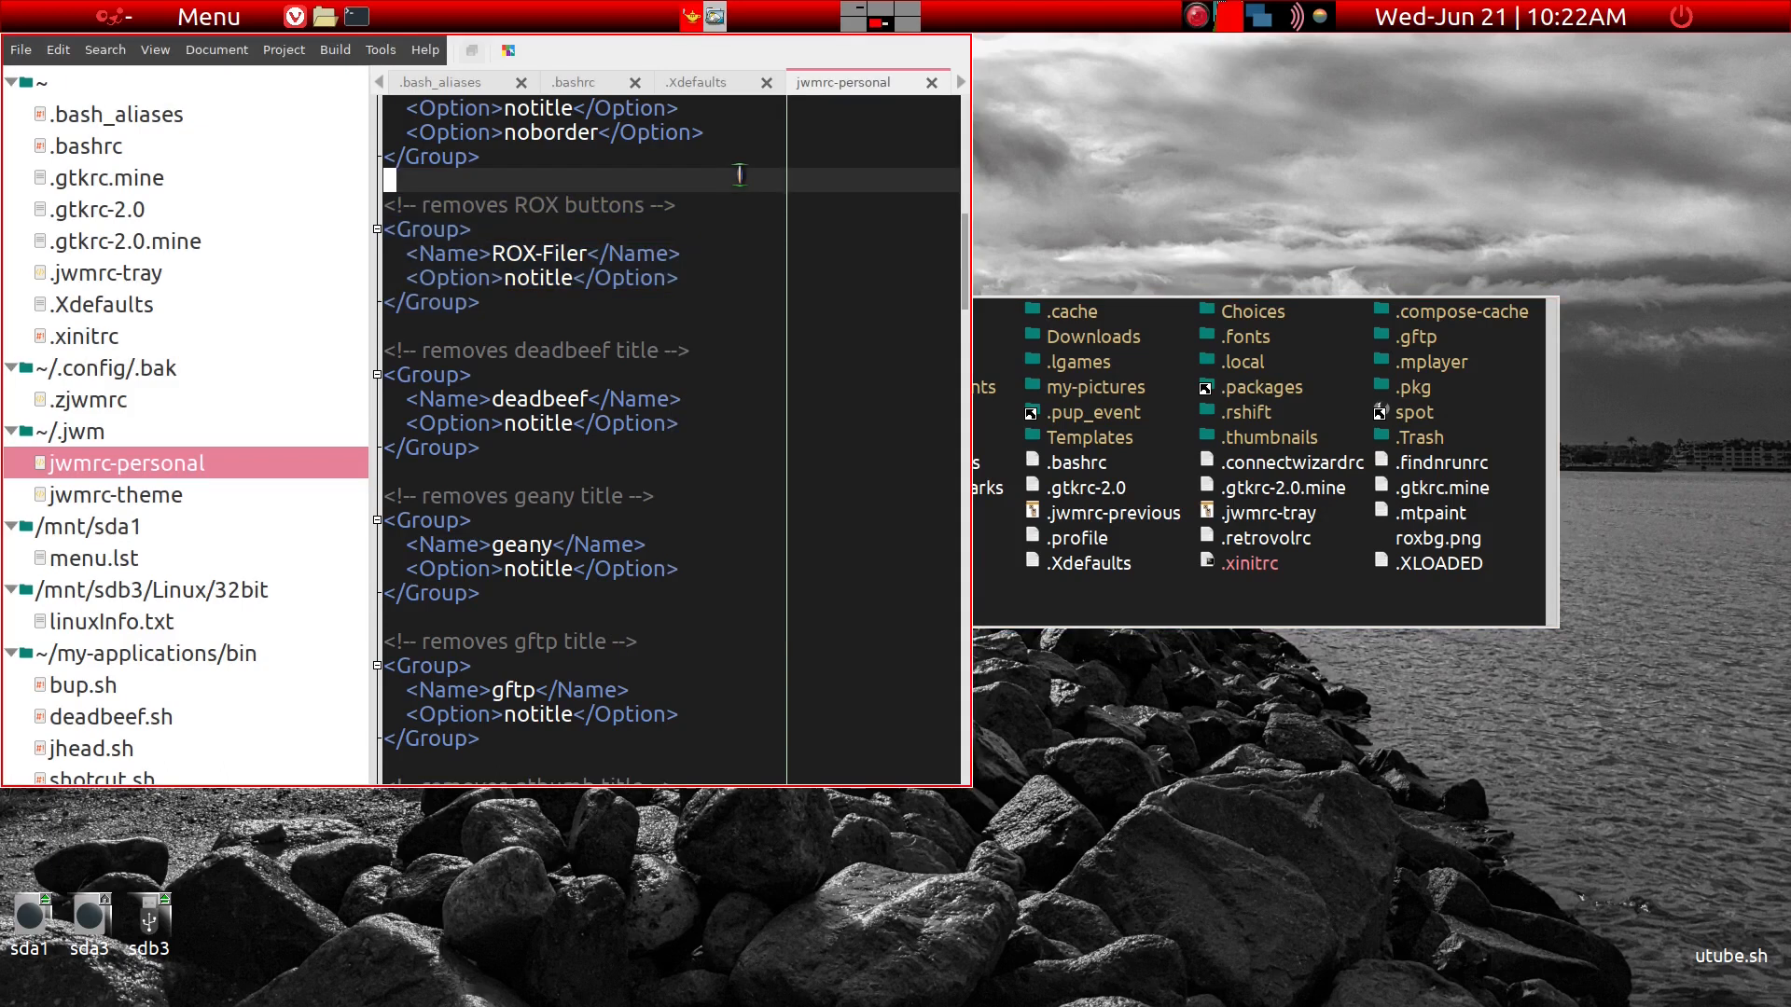